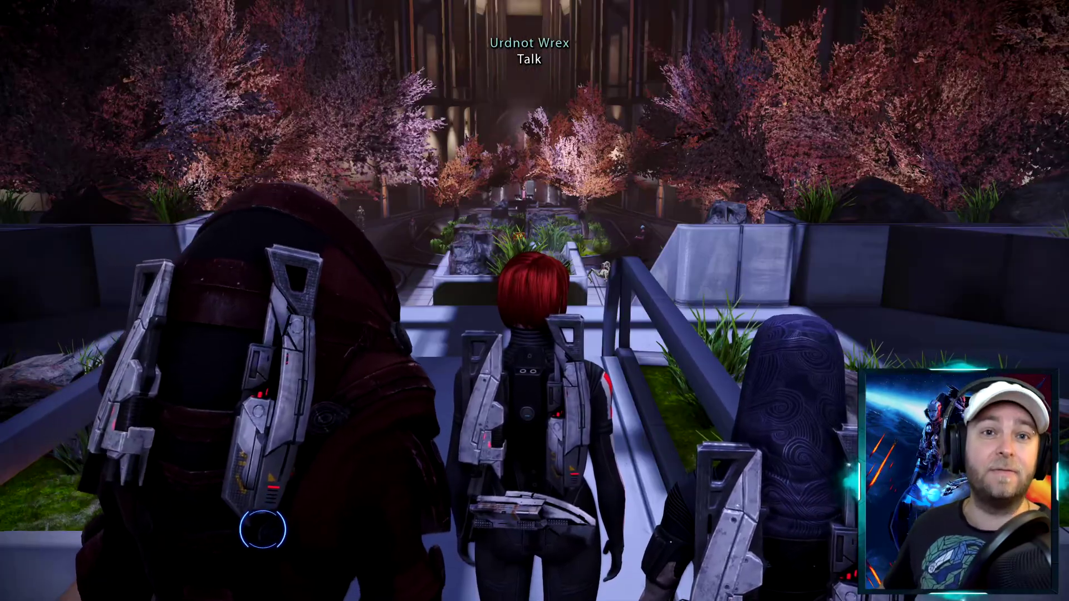
Walk Shepard through the garden with Wrex and Tali, then switch to the Better Camera mod page
{"action": "key", "text": "w"}
{"action": "key", "text": "w"}
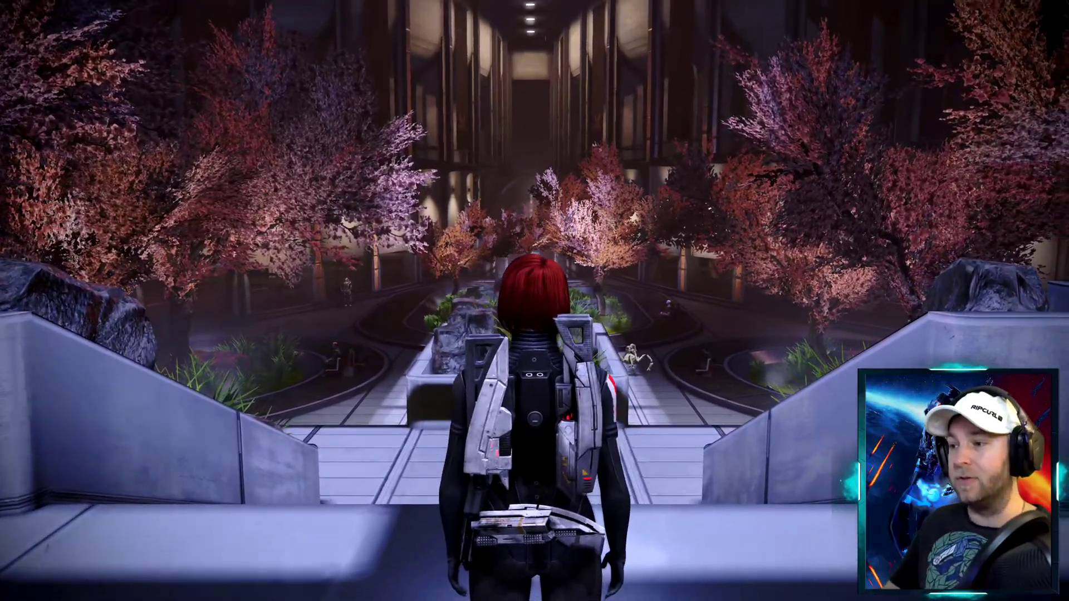
{"action": "key", "text": "w"}
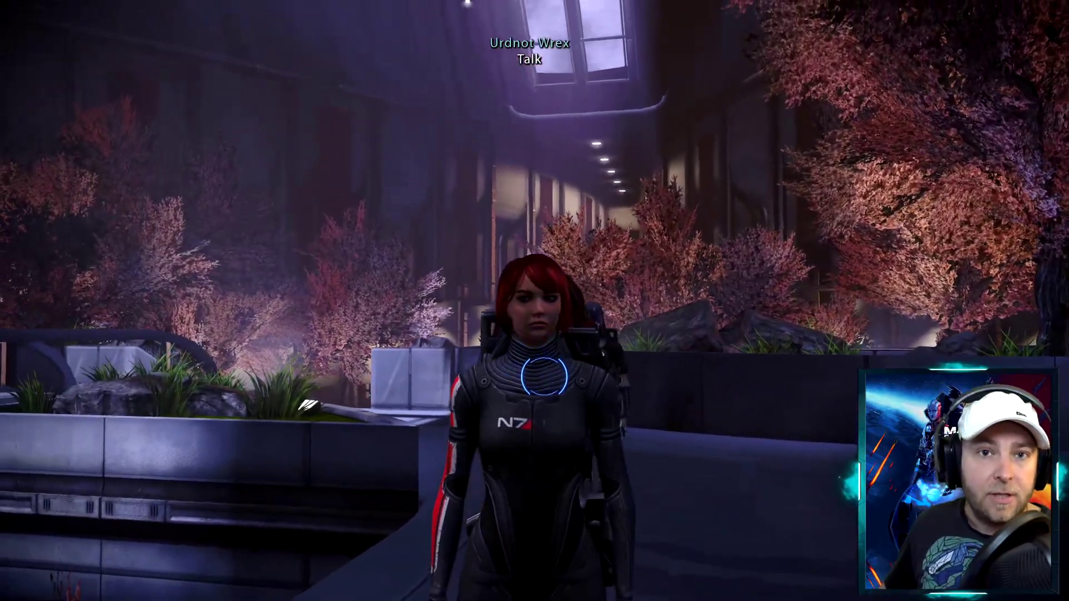
{"action": "key", "text": "s"}
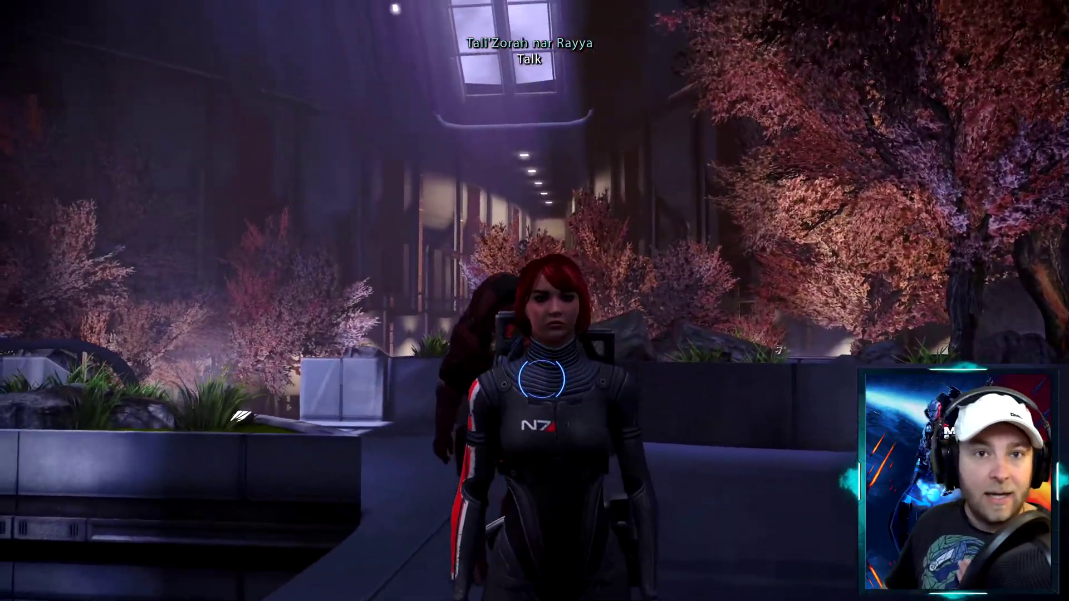
{"action": "key", "text": "s"}
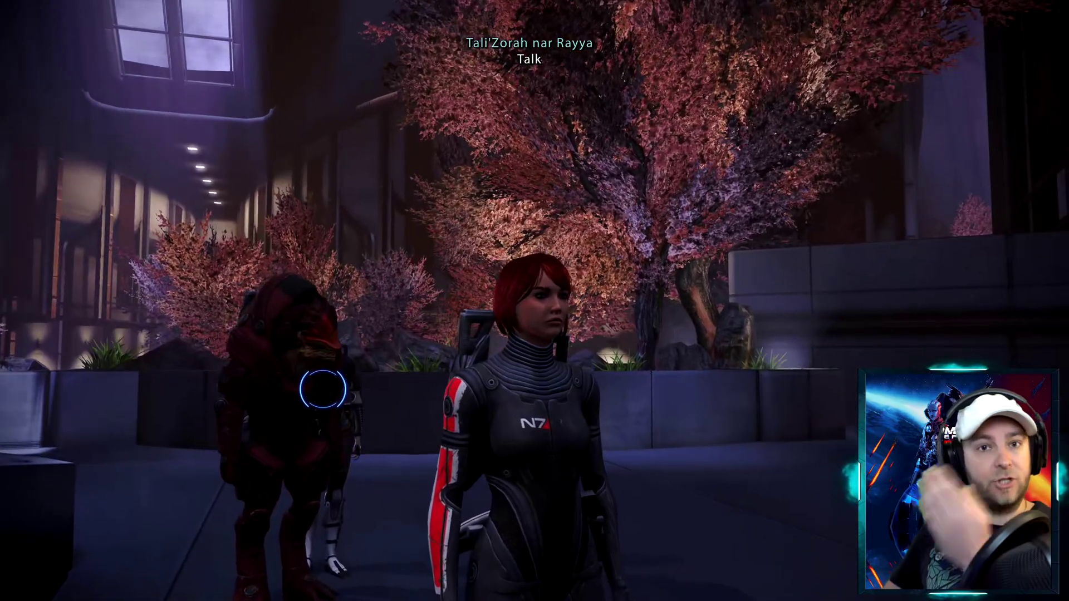
{"action": "key", "text": "s"}
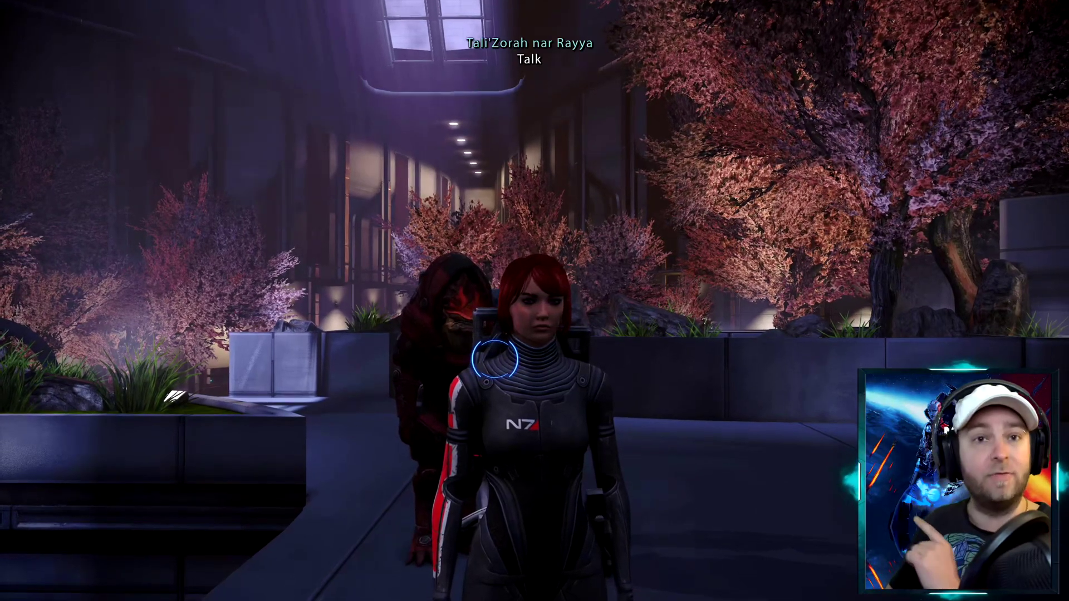
{"action": "key", "text": "alt+Tab"}
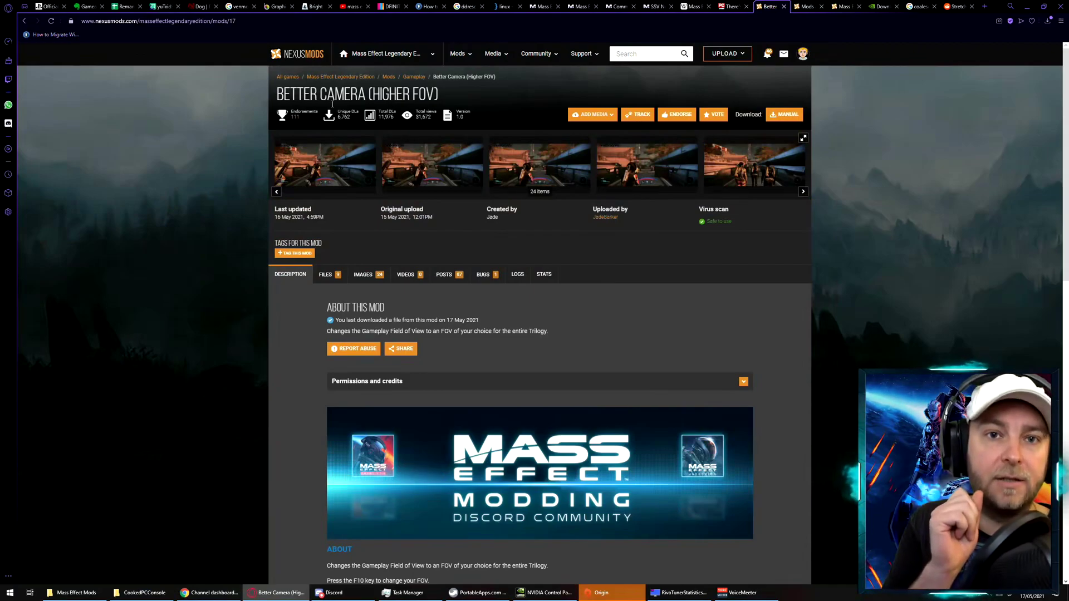
Scroll through the Better Camera (Higher FOV) description and bring up the mod's Files list
{"action": "scroll", "coordinate": [454, 241], "scroll_direction": "down", "scroll_amount": 6}
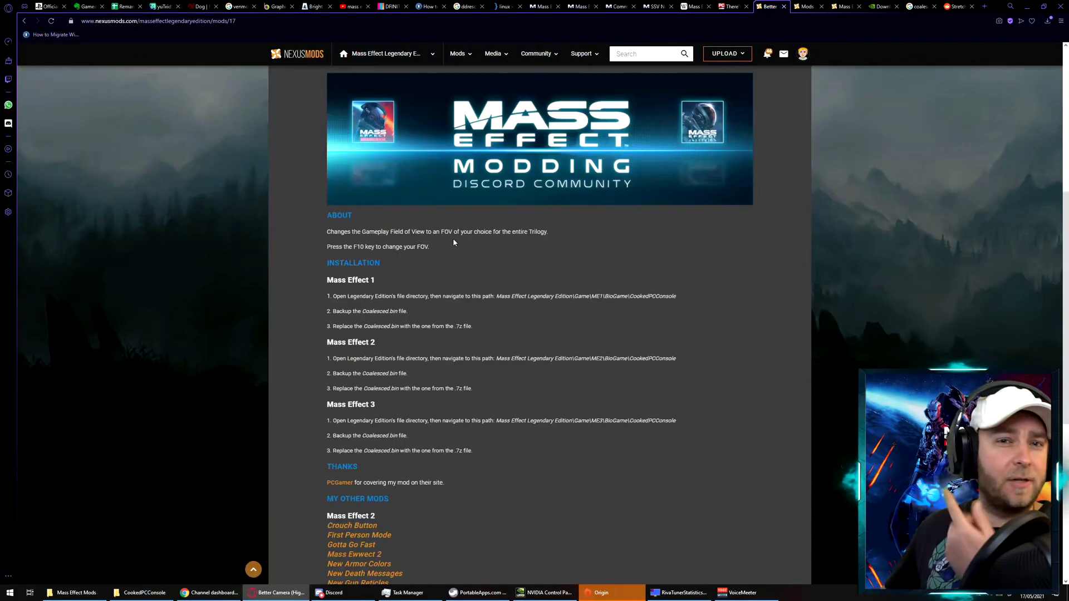
{"action": "scroll", "coordinate": [454, 242], "scroll_direction": "down", "scroll_amount": 2}
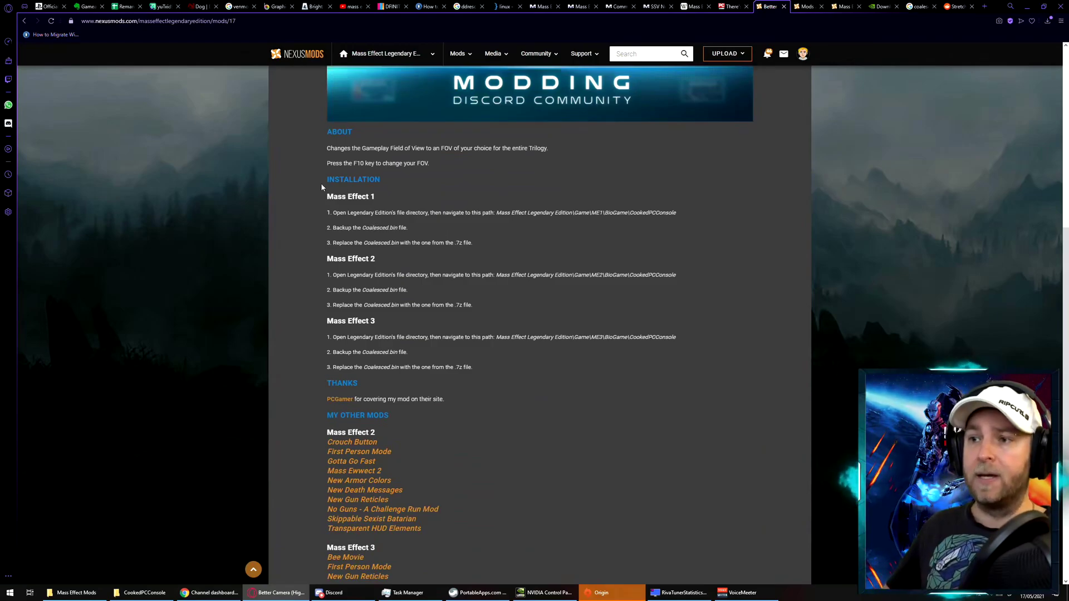
{"action": "scroll", "coordinate": [370, 212], "scroll_direction": "up", "scroll_amount": 6}
{"action": "left_click", "coordinate": [329, 151]}
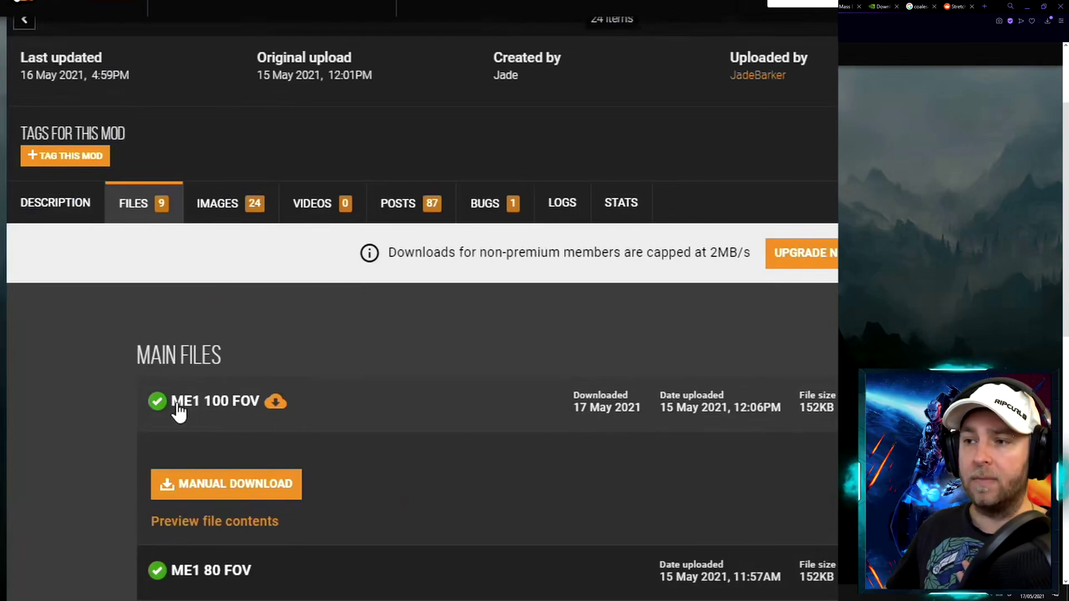
Download ME1 100 FOV, extract it with 7-Zip, and copy its BASEGAME\Coalesced_INT.bin
{"action": "left_click", "coordinate": [225, 483]}
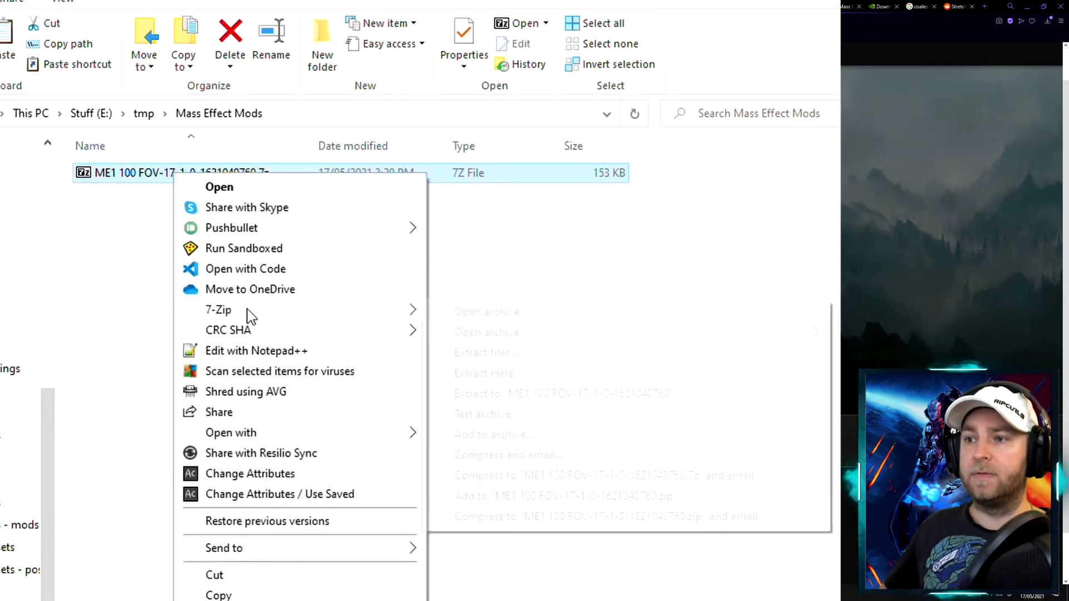
{"action": "mouse_move", "coordinate": [272, 315]}
{"action": "left_click", "coordinate": [533, 391]}
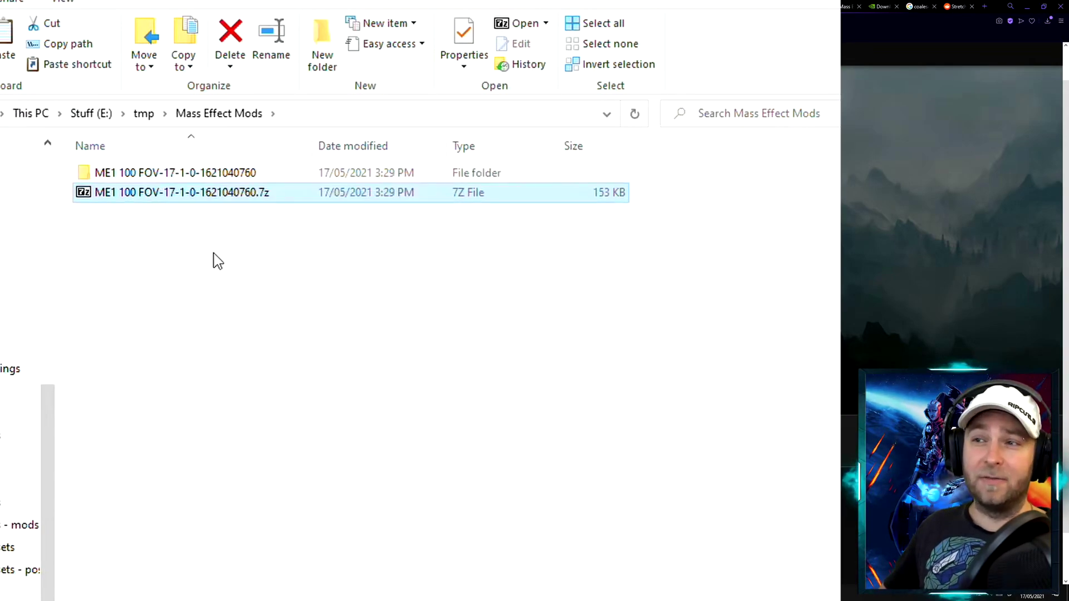
{"action": "double_click", "coordinate": [200, 173]}
{"action": "double_click", "coordinate": [201, 174]}
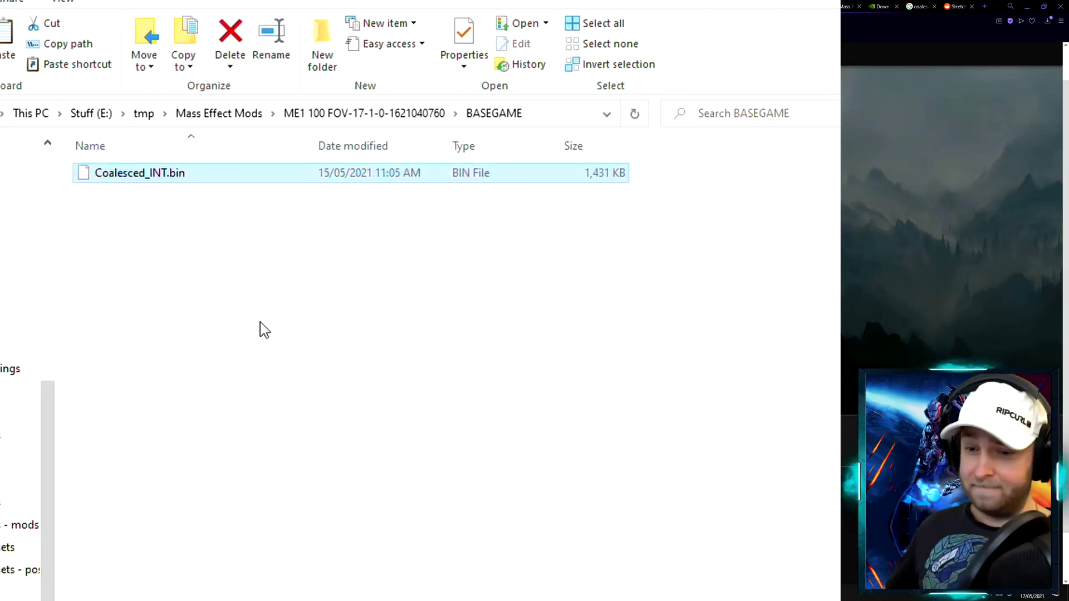
{"action": "right_click", "coordinate": [144, 174]}
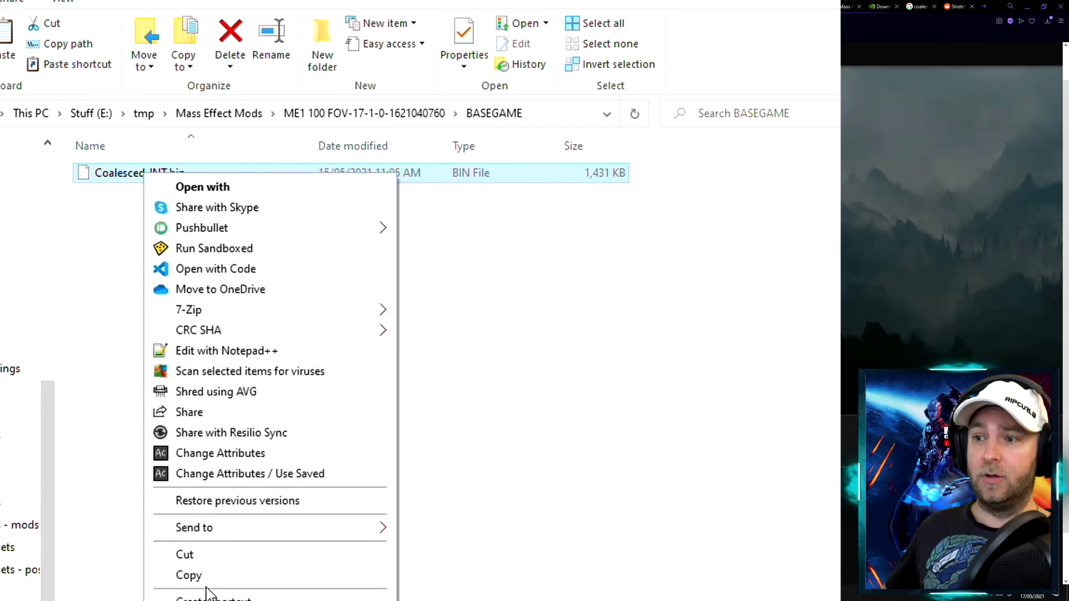
{"action": "left_click", "coordinate": [189, 576]}
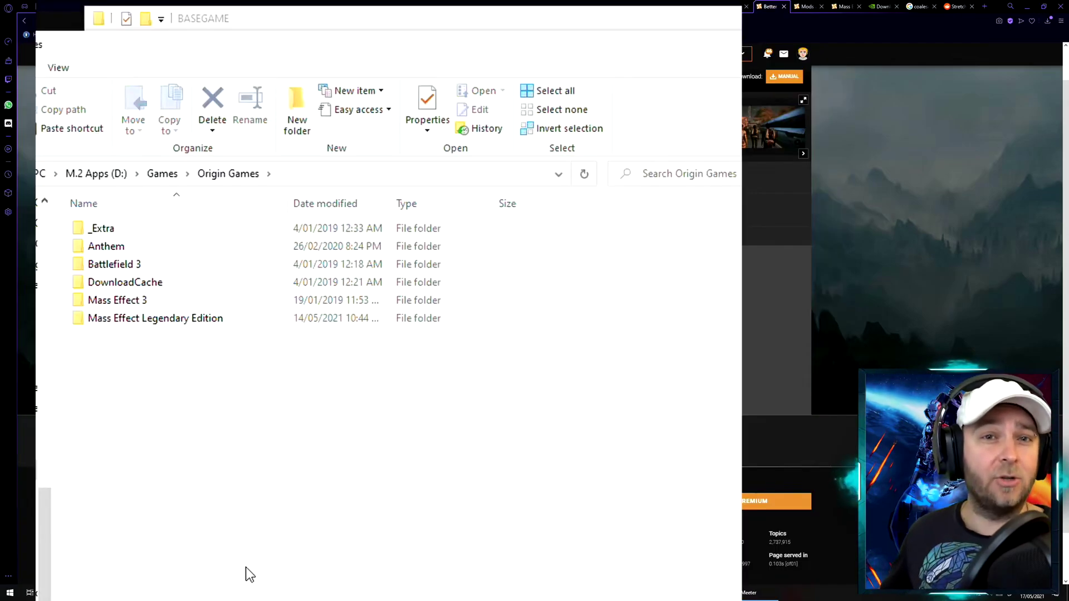
In ME1\BioGame\CookedPCConsole, rename the original to Coalesced_INT.bin.bak and paste the mod's Coalesced_INT.bin
{"action": "double_click", "coordinate": [156, 318]}
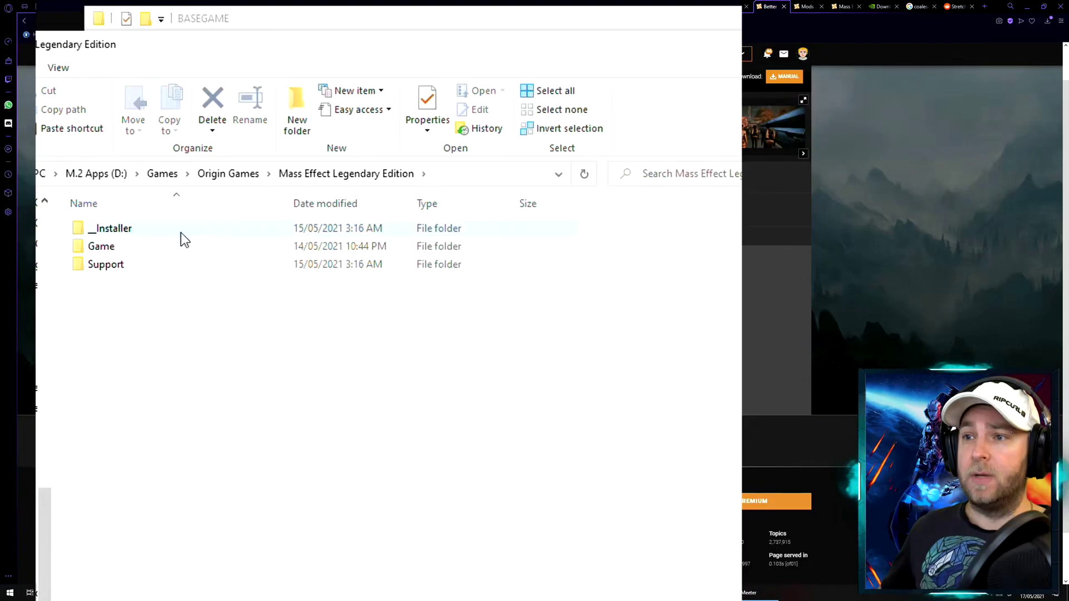
{"action": "double_click", "coordinate": [129, 246]}
{"action": "double_click", "coordinate": [132, 247]}
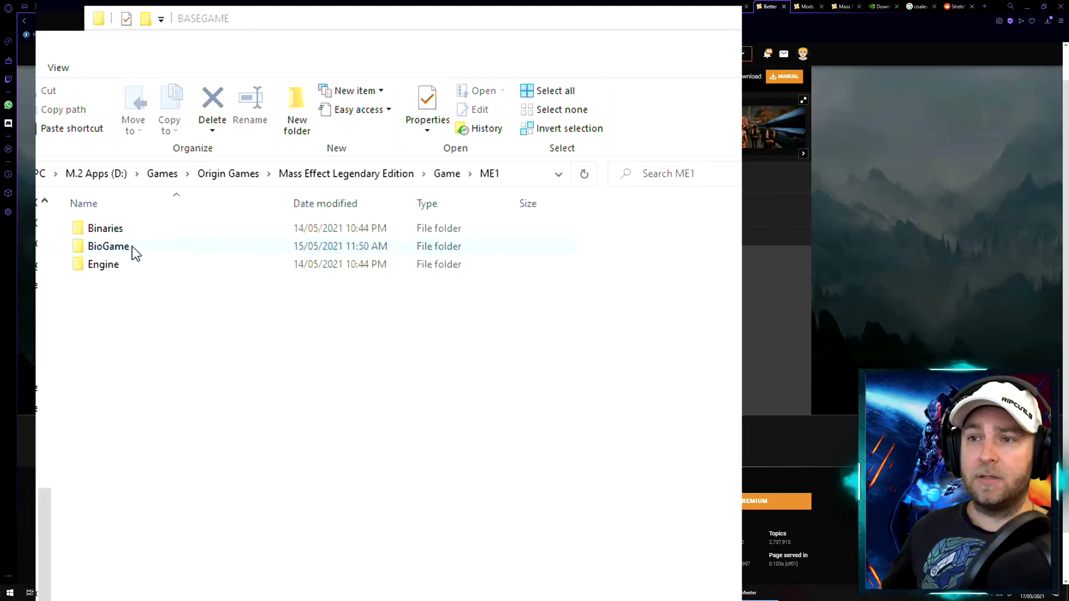
{"action": "double_click", "coordinate": [132, 246]}
{"action": "left_click", "coordinate": [155, 269]}
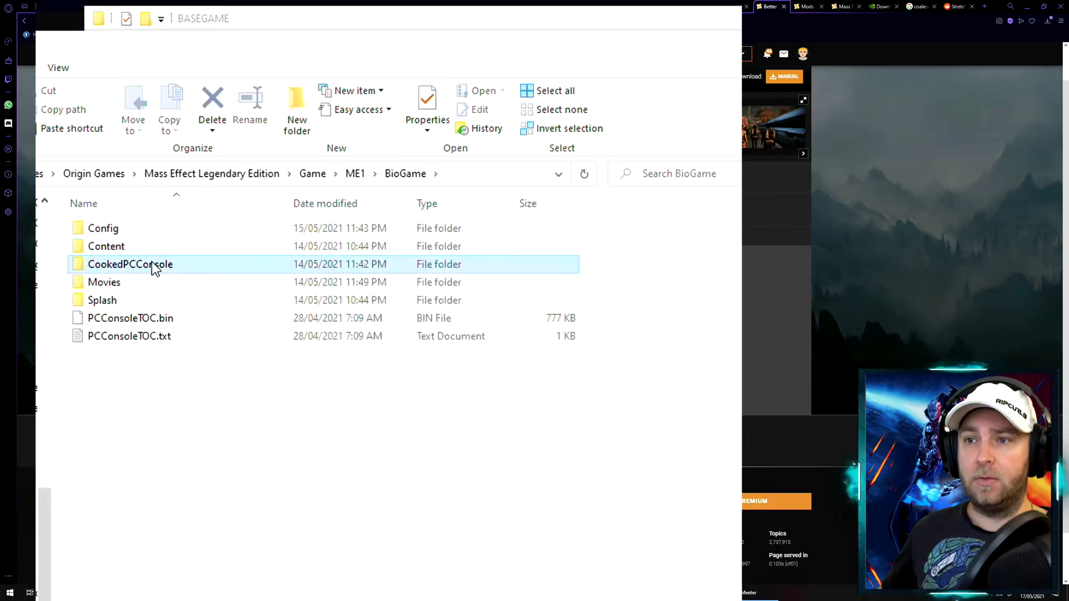
{"action": "double_click", "coordinate": [155, 269]}
{"action": "scroll", "coordinate": [135, 315], "scroll_direction": "down", "scroll_amount": 10}
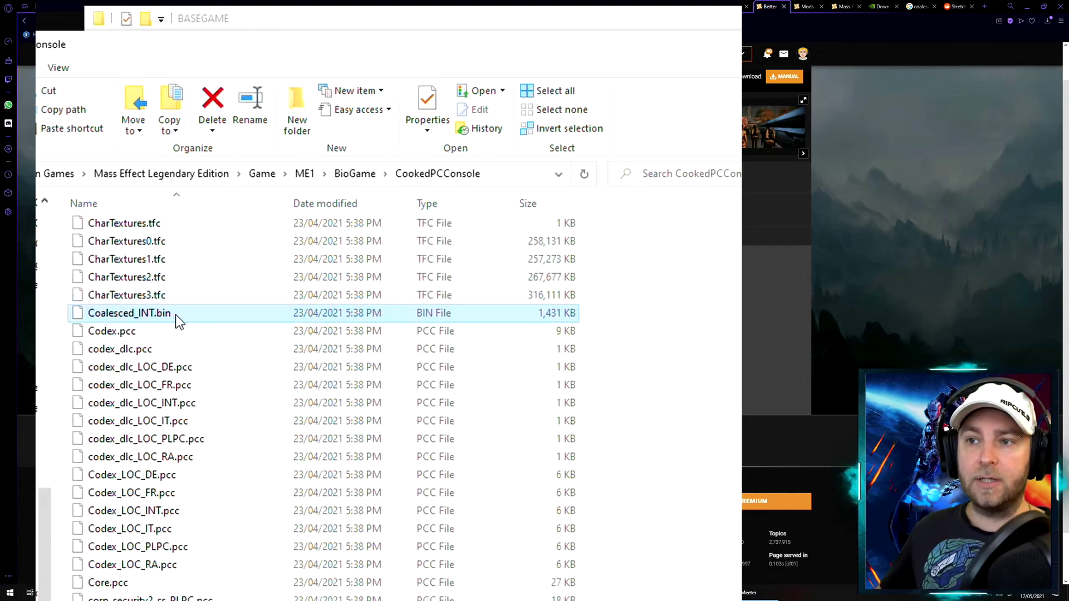
{"action": "left_click", "coordinate": [175, 316]}
{"action": "left_click", "coordinate": [179, 315]}
{"action": "type", "text": ".bak"}
{"action": "key", "text": "Return"}
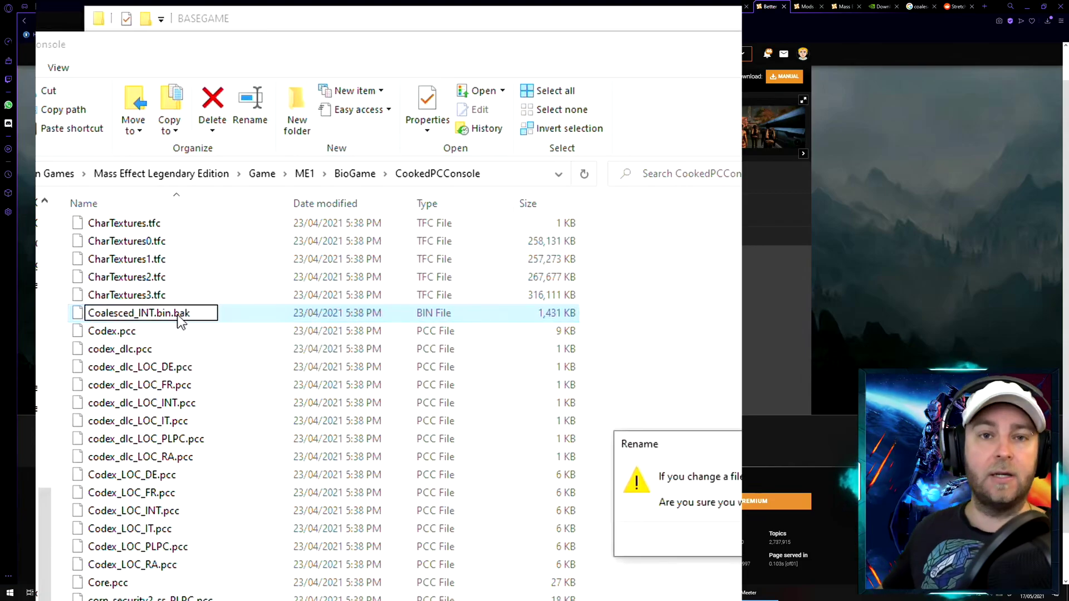
{"action": "key", "text": "Return"}
{"action": "right_click", "coordinate": [220, 296]}
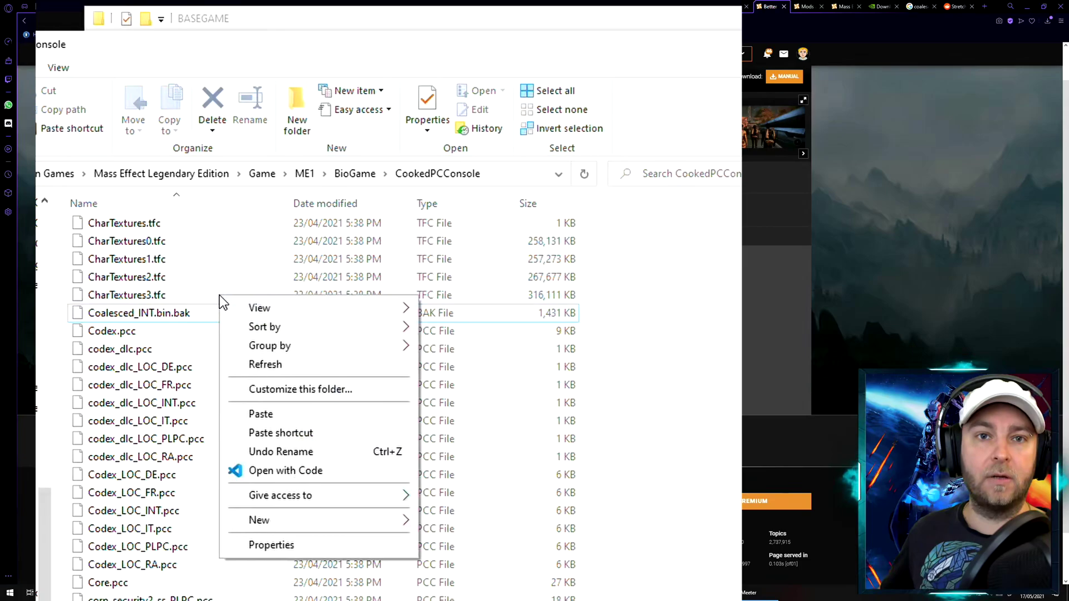
{"action": "left_click", "coordinate": [267, 418]}
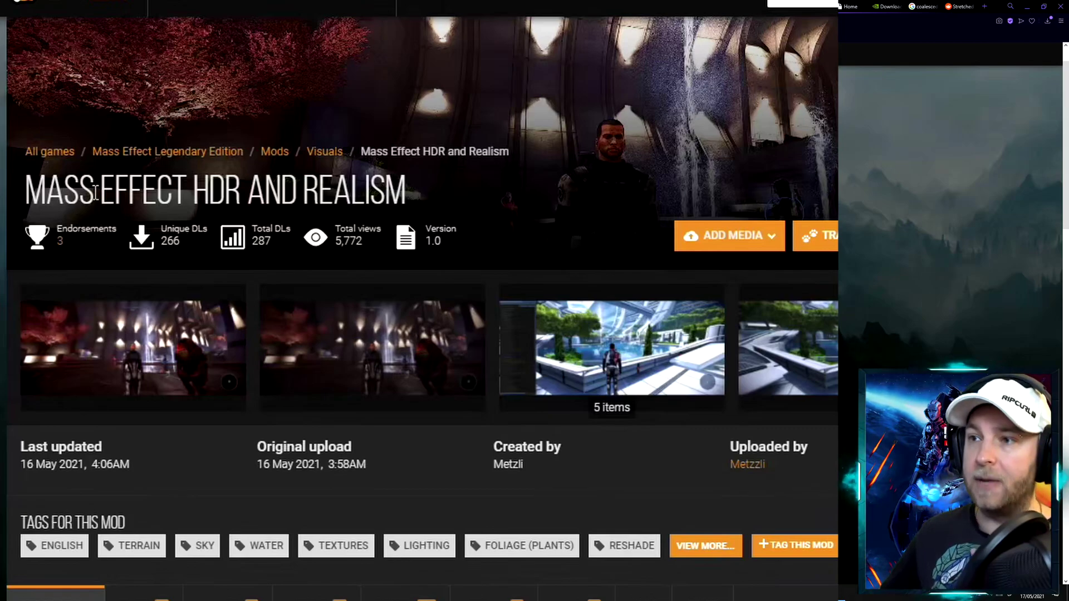
Scroll the HDR and Realism description down to the Install section with the ReShade link
{"action": "scroll", "coordinate": [435, 310], "scroll_direction": "down", "scroll_amount": 10}
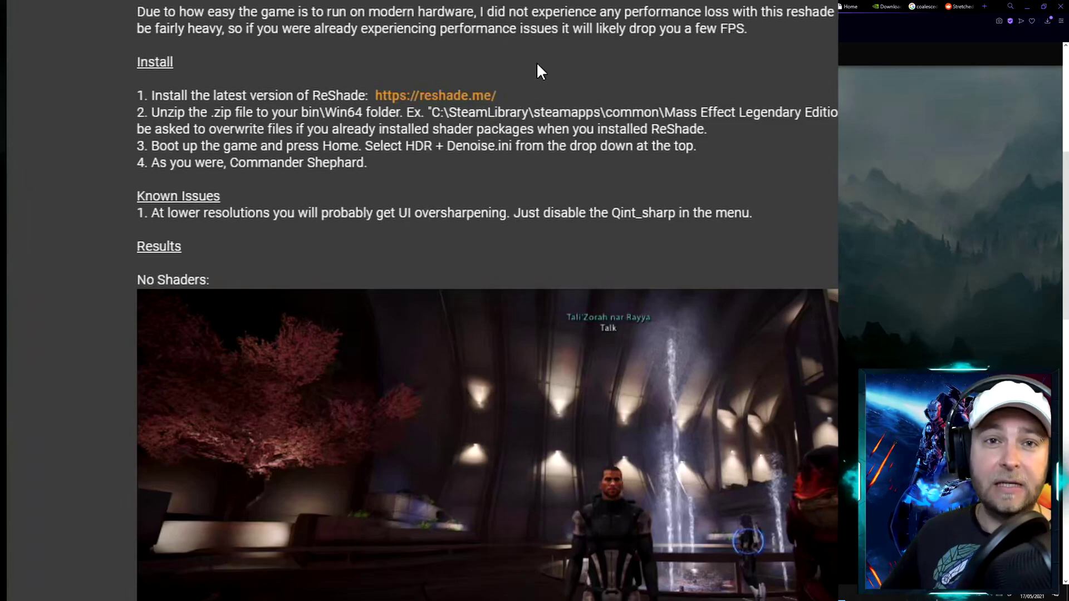
Download ReShade_Setup_4.9.1.exe from reshade.me and save it in the Mass Effect Mods folder
{"action": "left_click", "coordinate": [437, 100]}
{"action": "scroll", "coordinate": [546, 300], "scroll_direction": "down", "scroll_amount": 7}
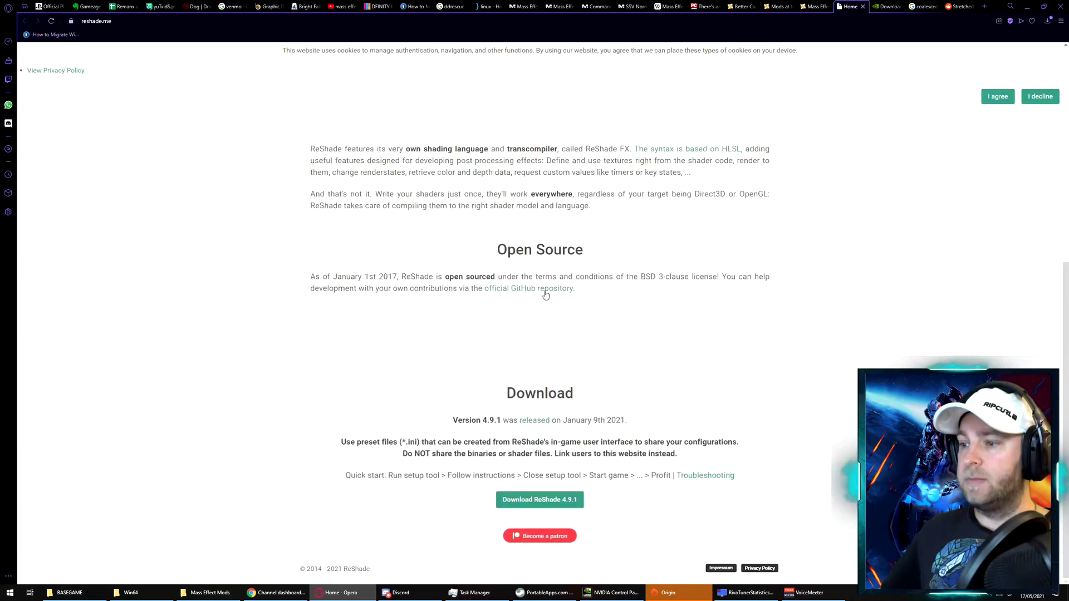
{"action": "left_click", "coordinate": [538, 500]}
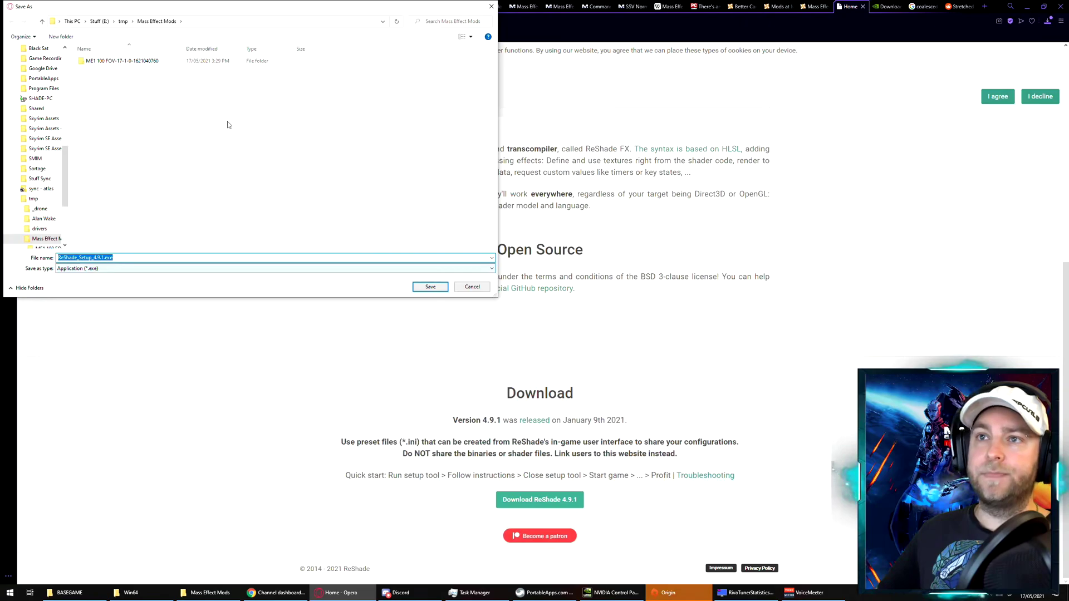
{"action": "left_click", "coordinate": [430, 287]}
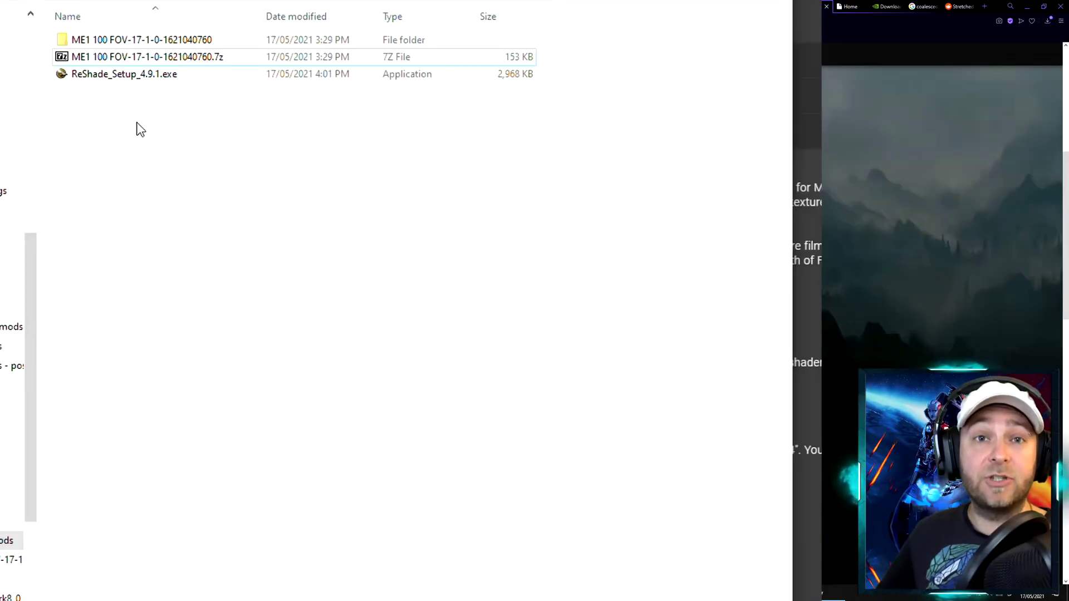
Launch ReShade Setup and pick MassEffect1.exe in Game\ME1\Binaries\Win64 as the target game
{"action": "double_click", "coordinate": [91, 74]}
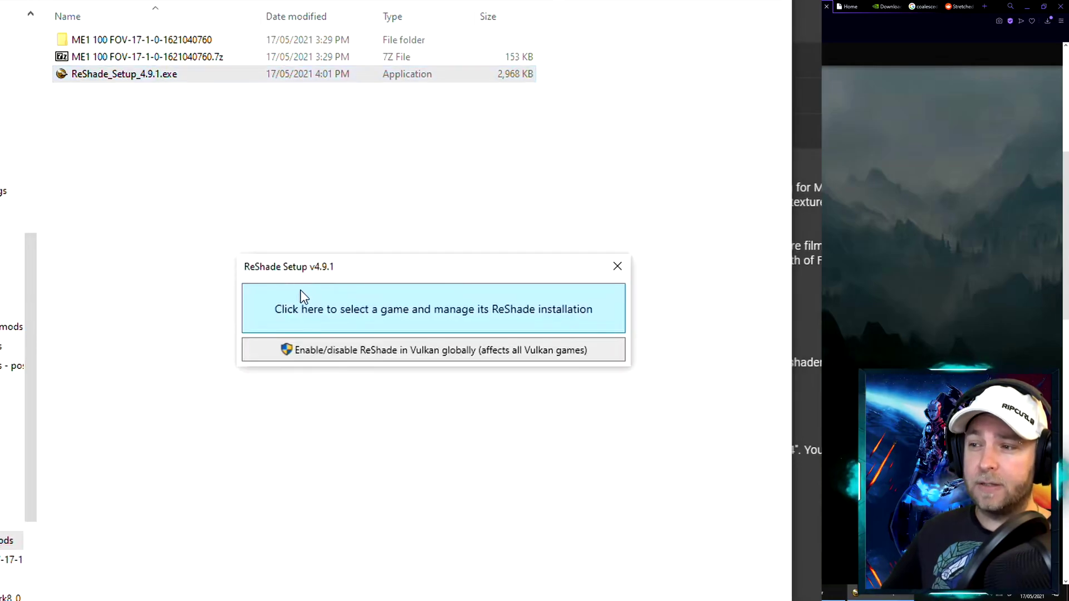
{"action": "left_click", "coordinate": [330, 293]}
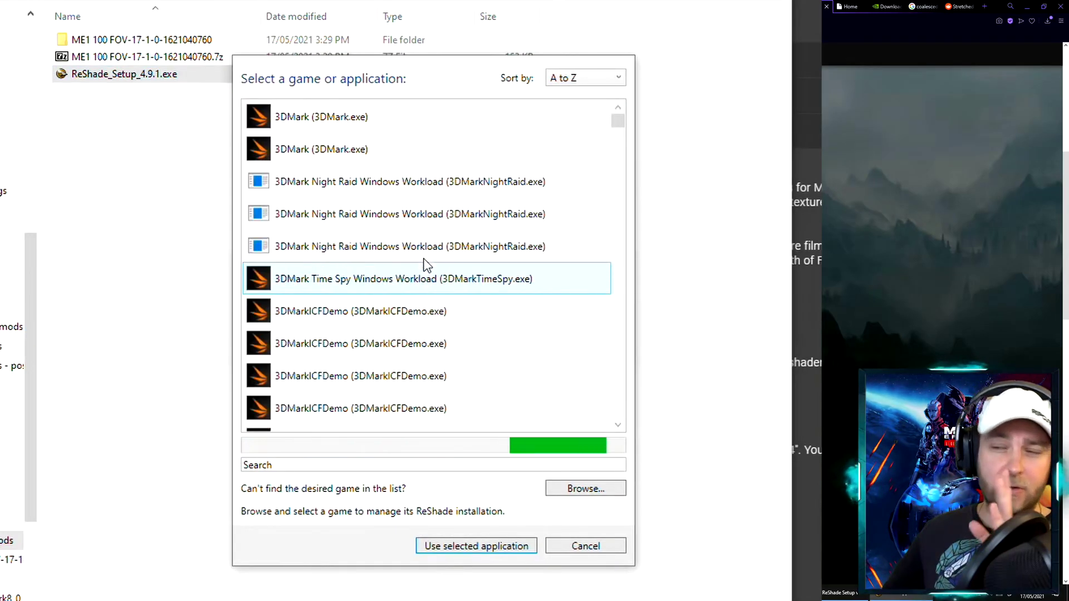
{"action": "left_click", "coordinate": [578, 489]}
{"action": "left_click", "coordinate": [584, 102]}
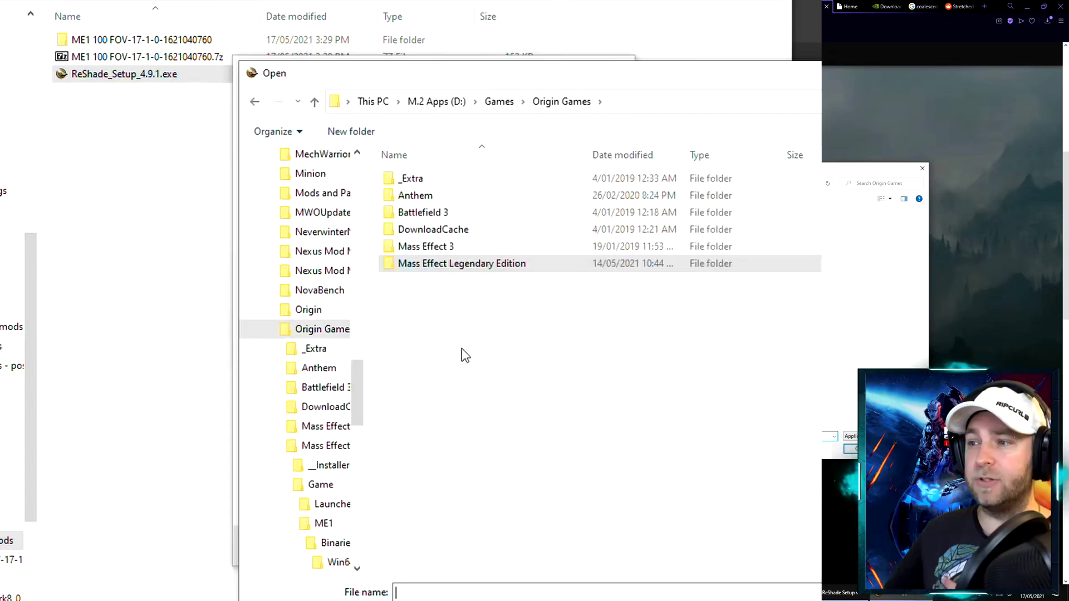
{"action": "left_click", "coordinate": [462, 349]}
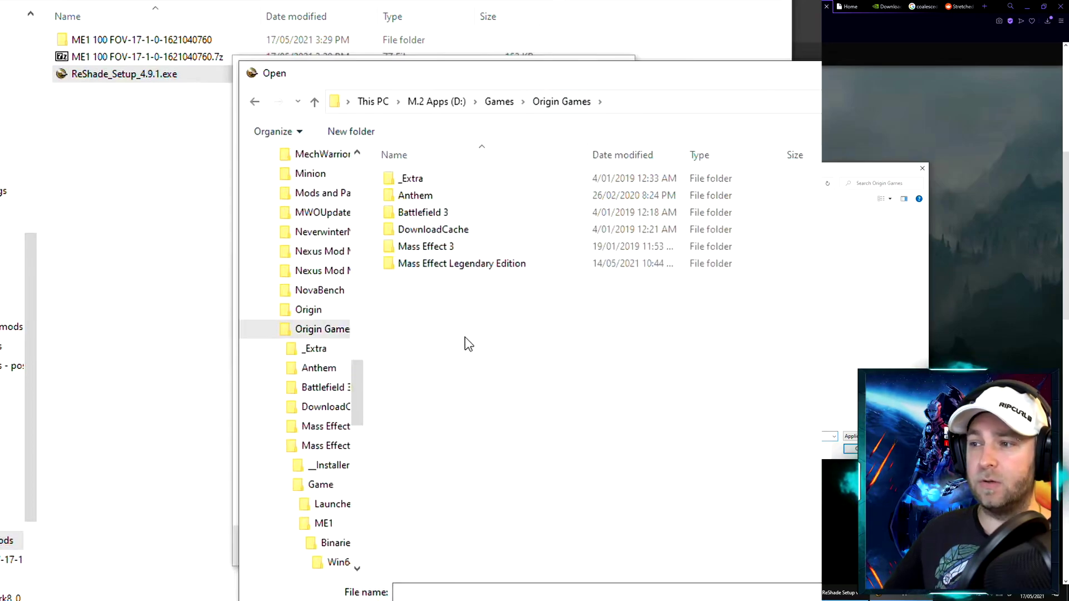
{"action": "double_click", "coordinate": [457, 264]}
{"action": "double_click", "coordinate": [445, 196]}
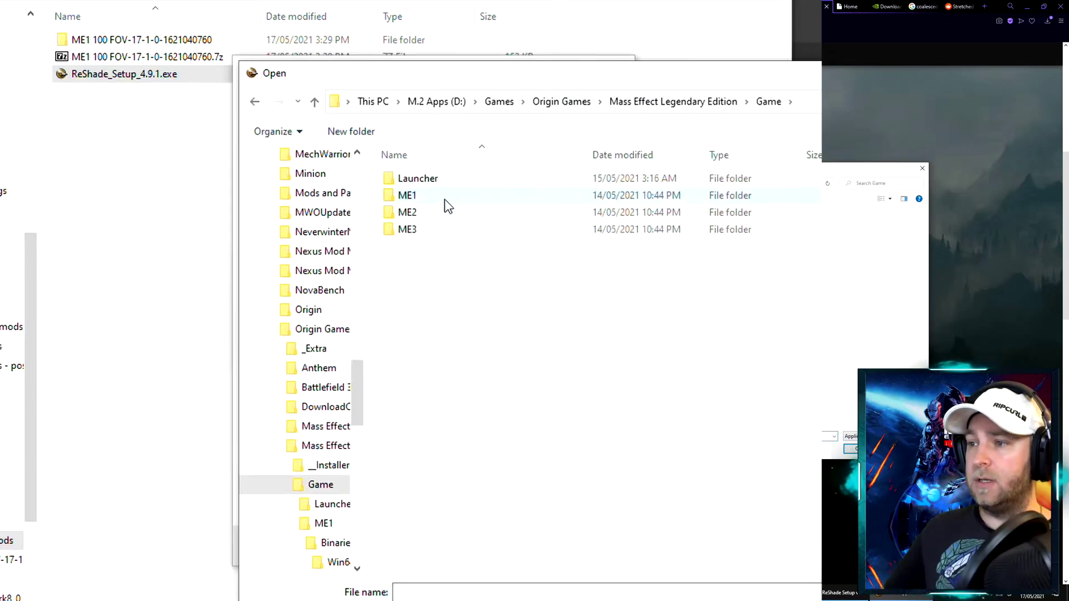
{"action": "double_click", "coordinate": [443, 195]}
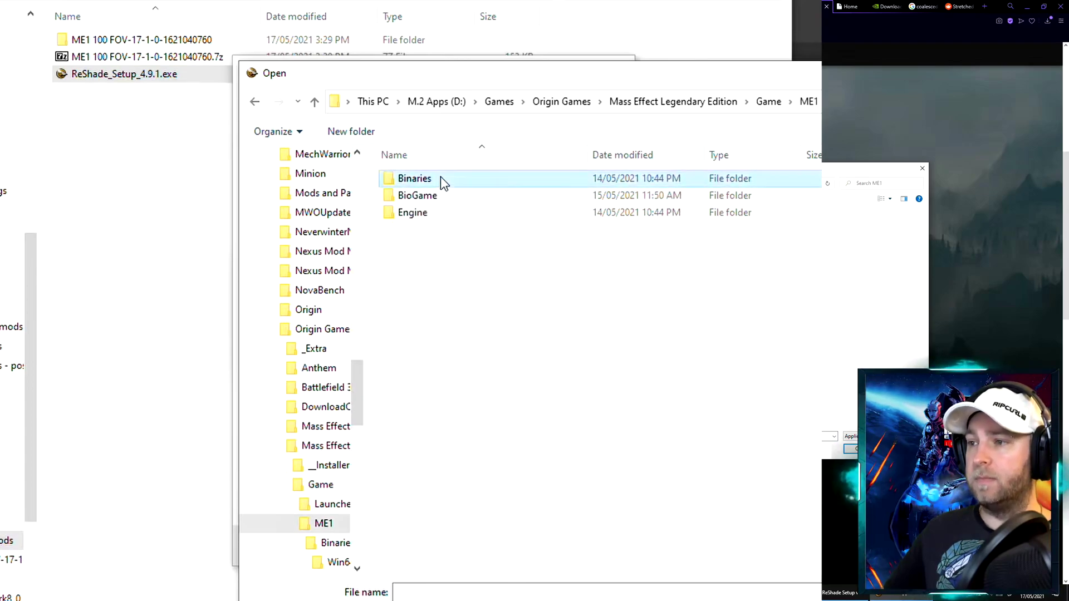
{"action": "double_click", "coordinate": [440, 178]}
{"action": "double_click", "coordinate": [440, 179]}
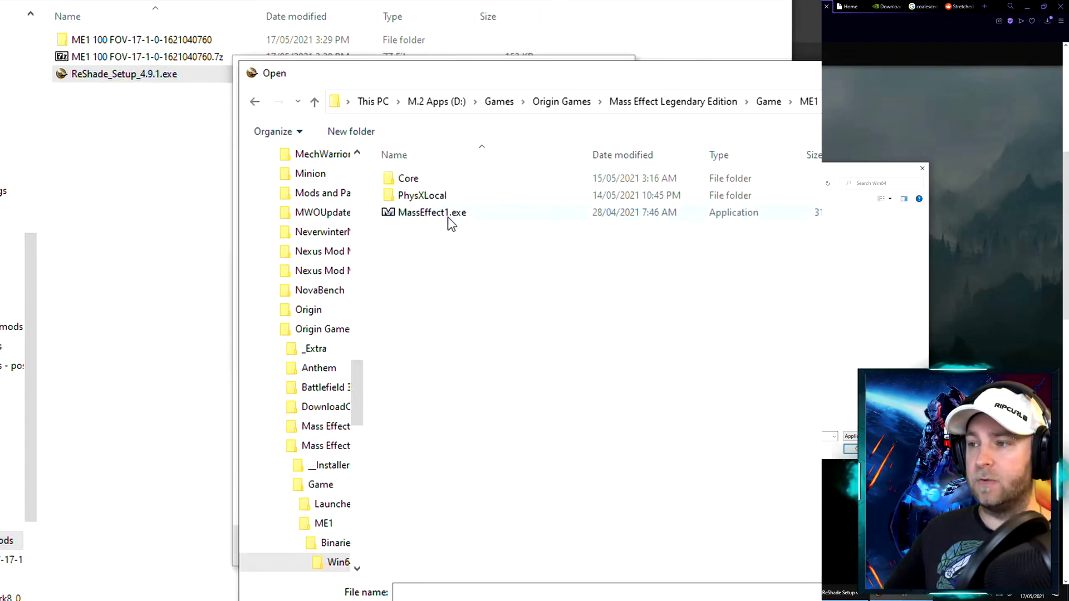
{"action": "left_click", "coordinate": [448, 216]}
Update ReShade for Direct3D 10/11/12 with the Standard effects and all SweetFX files
{"action": "key", "text": "Return"}
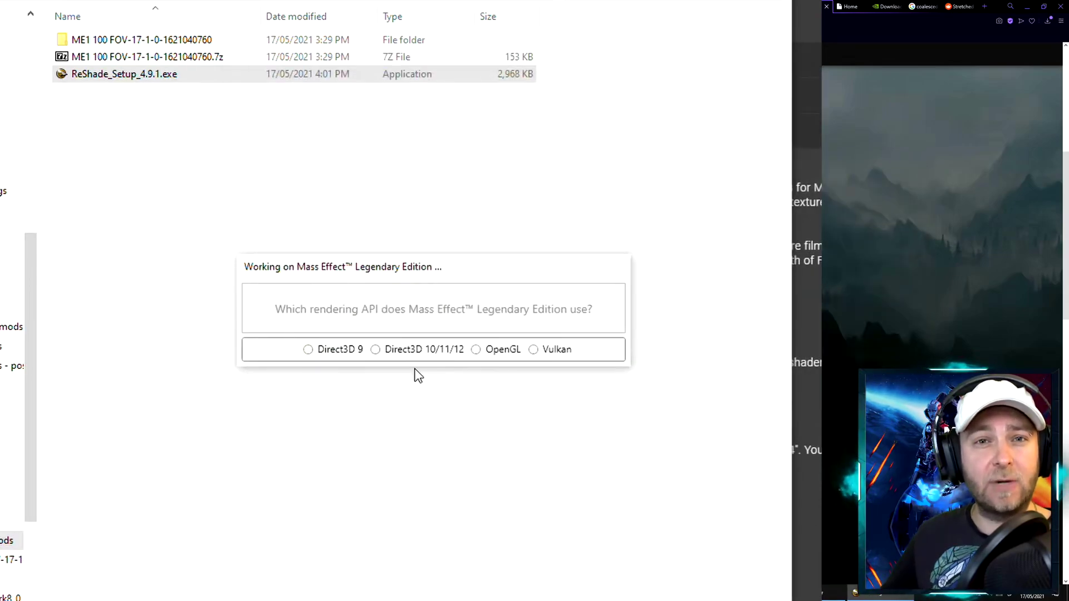
{"action": "left_click", "coordinate": [376, 349]}
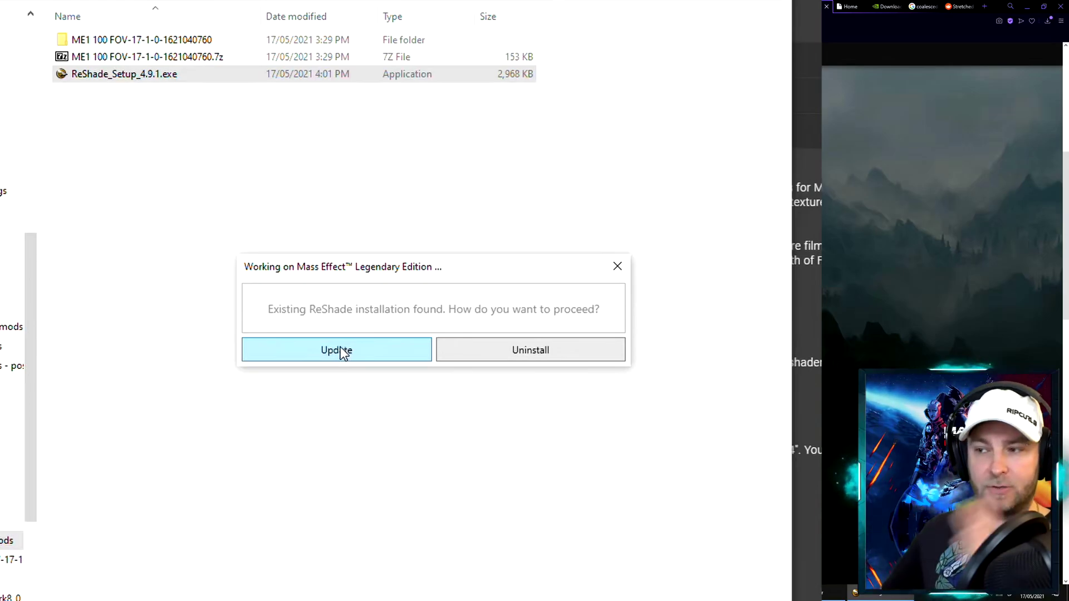
{"action": "left_click", "coordinate": [348, 352]}
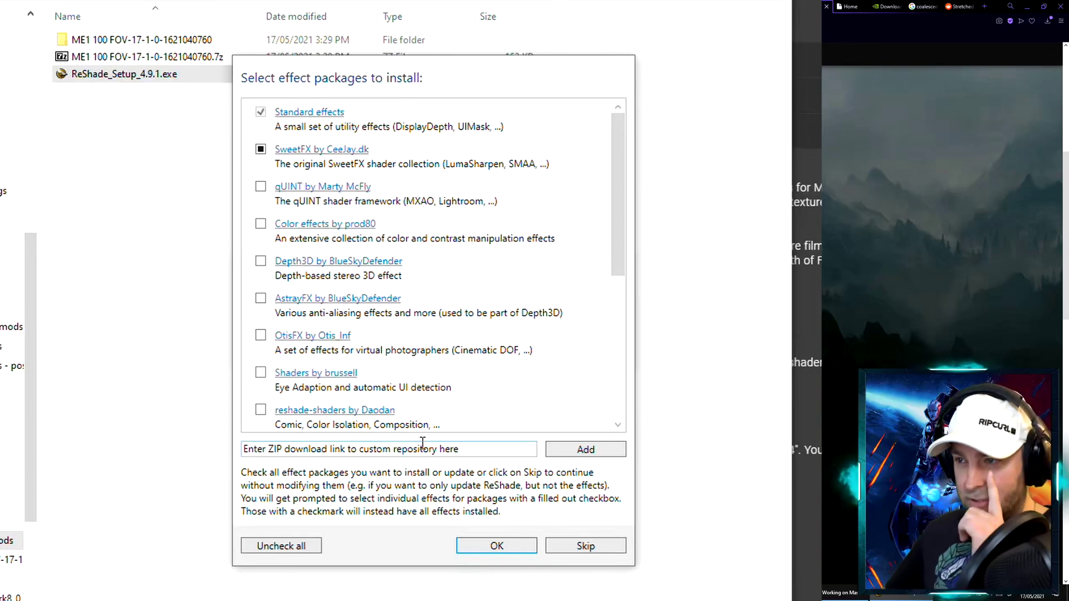
{"action": "left_click", "coordinate": [497, 545]}
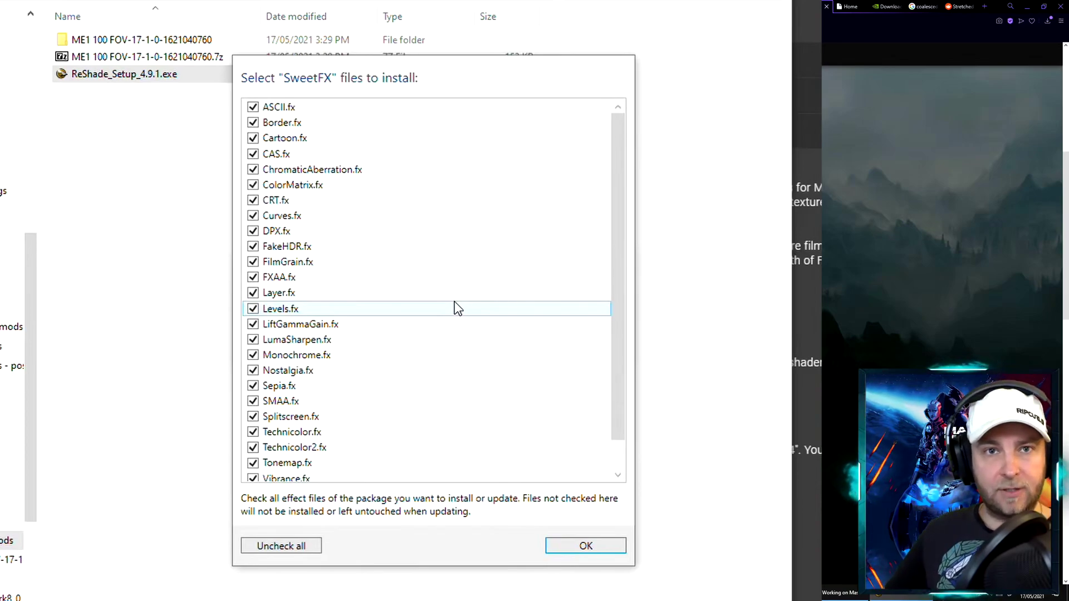
{"action": "left_click", "coordinate": [581, 545]}
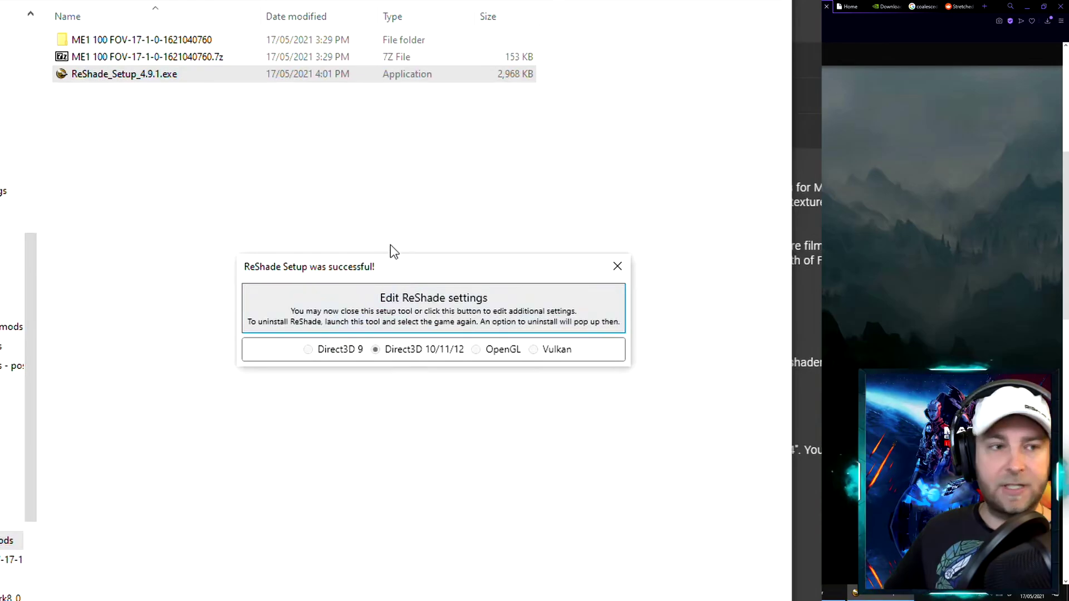
{"action": "left_click", "coordinate": [617, 266]}
Back on the HDR and Realism page, manually download the HDR and Denoise main file
{"action": "key", "text": "alt+Tab"}
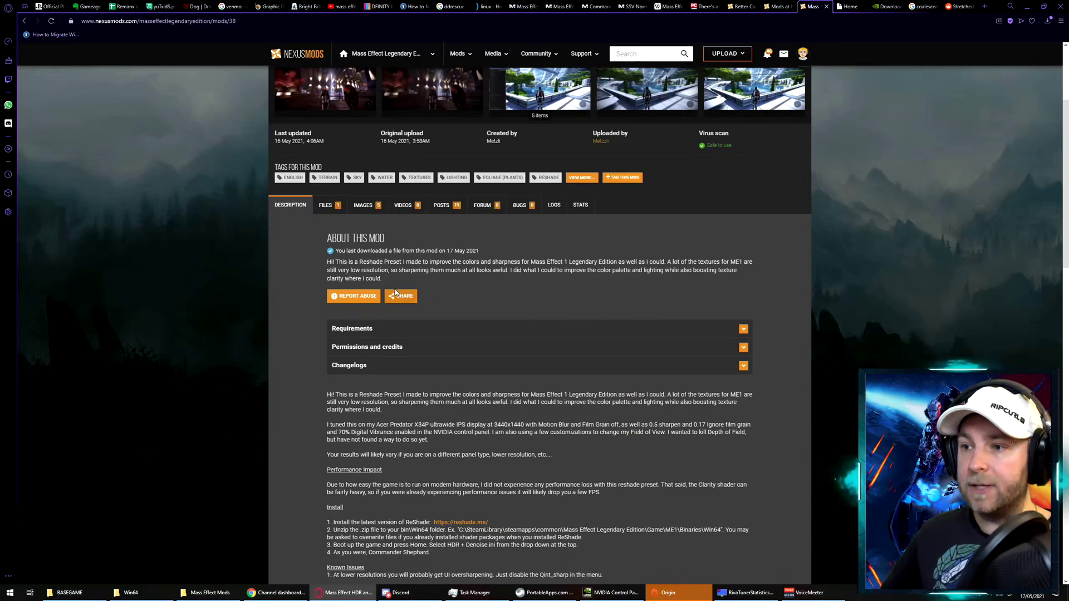
{"action": "left_click", "coordinate": [325, 205]}
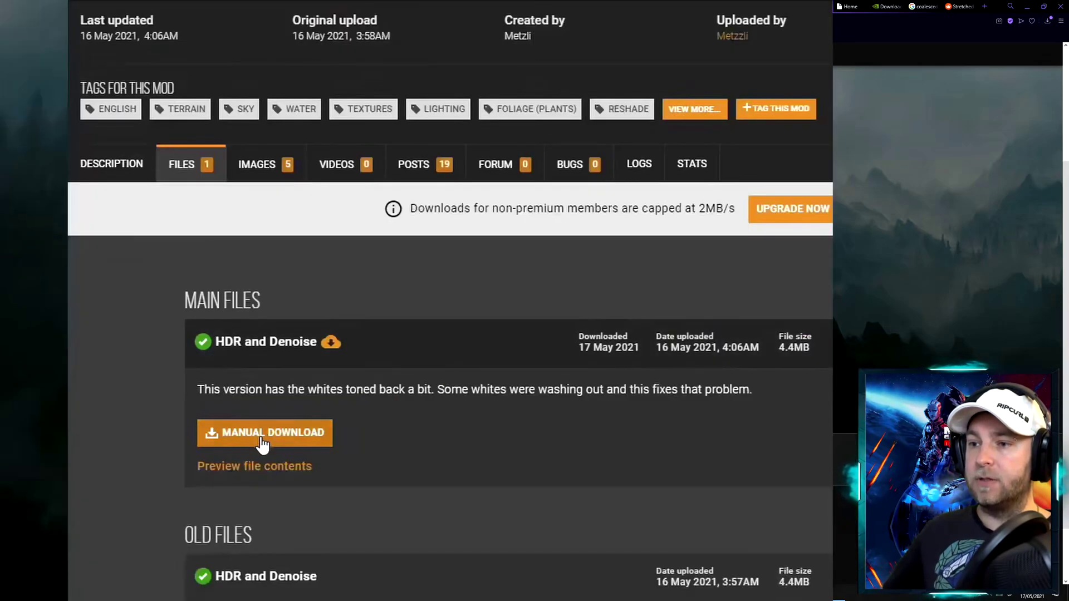
{"action": "left_click", "coordinate": [262, 440]}
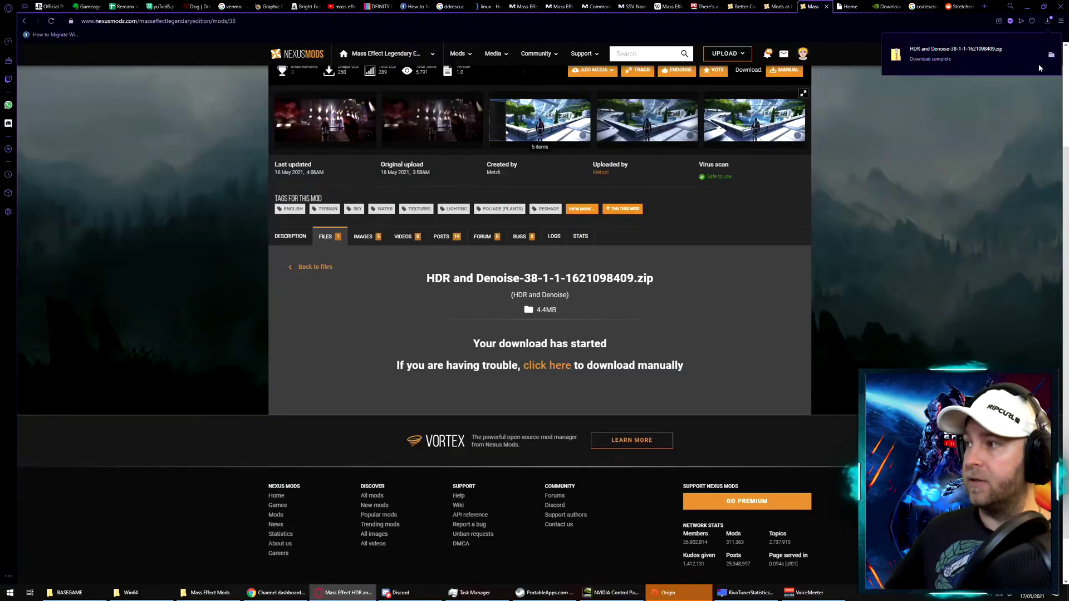
Extract the preset archive and copy the reshade-shaders folder and HDR + Denoise 1.1.ini
{"action": "left_click", "coordinate": [1051, 55]}
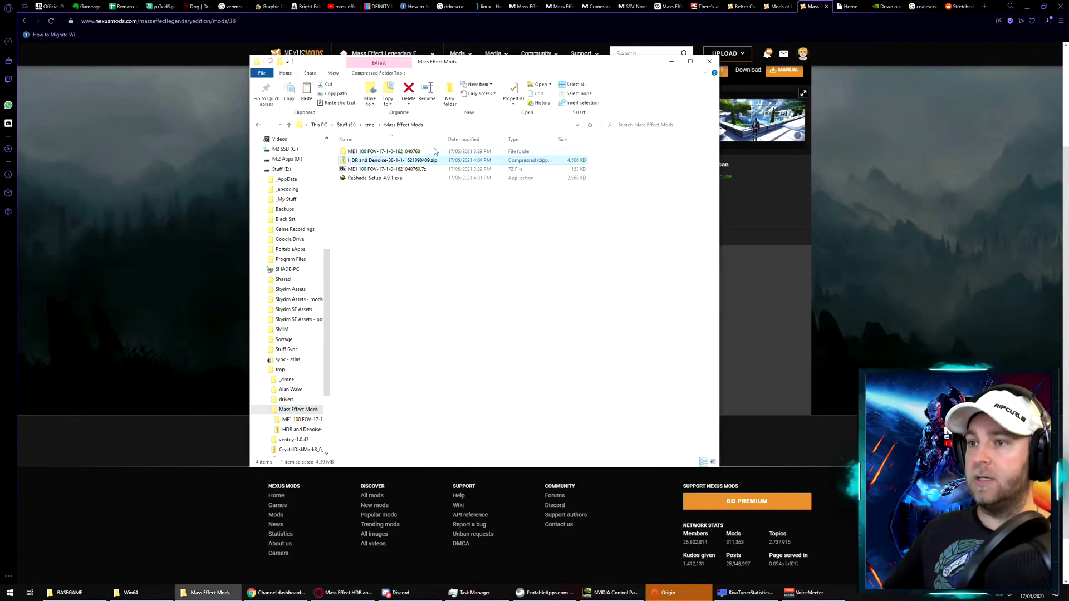
{"action": "right_click", "coordinate": [365, 161]}
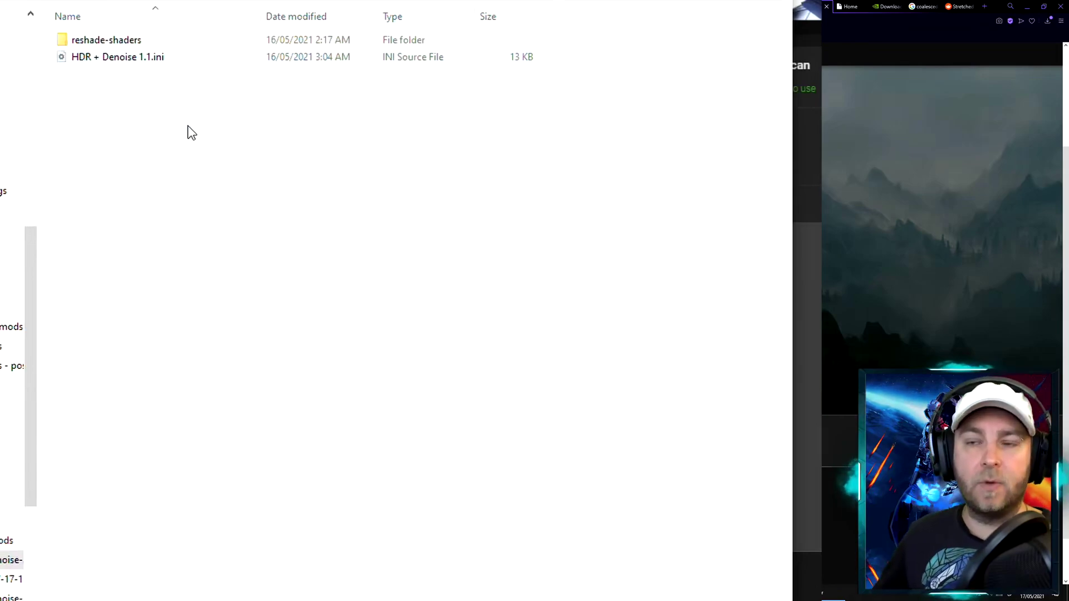
{"action": "left_click_drag", "start_coordinate": [176, 102], "coordinate": [76, 45]}
{"action": "right_click", "coordinate": [118, 57]}
{"action": "left_click", "coordinate": [172, 346]}
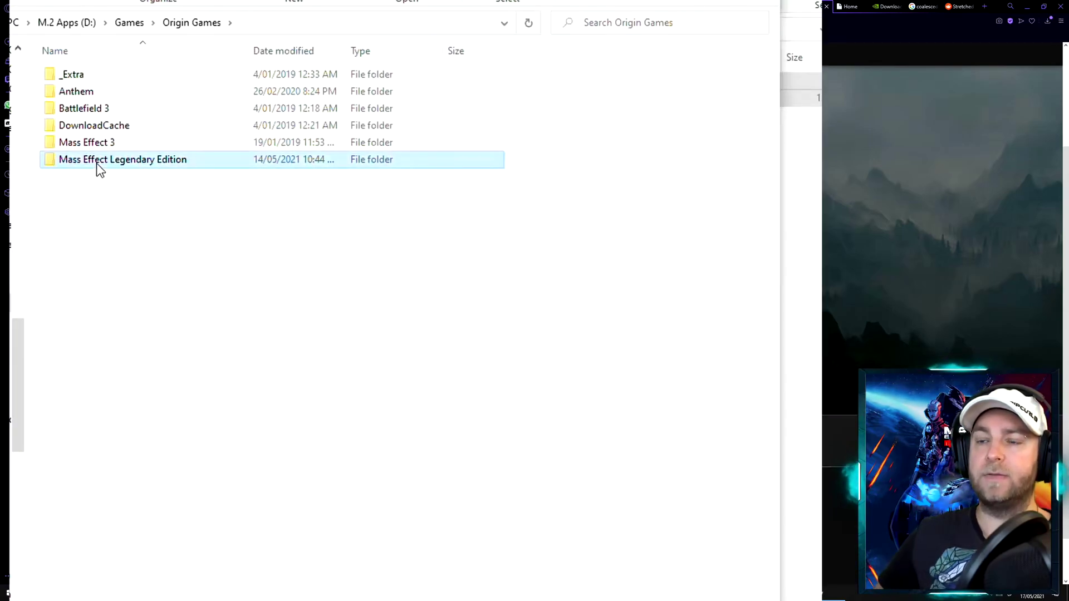
Paste both items into Game\ME1\Binaries\Win64, replacing the existing files
{"action": "double_click", "coordinate": [96, 162]}
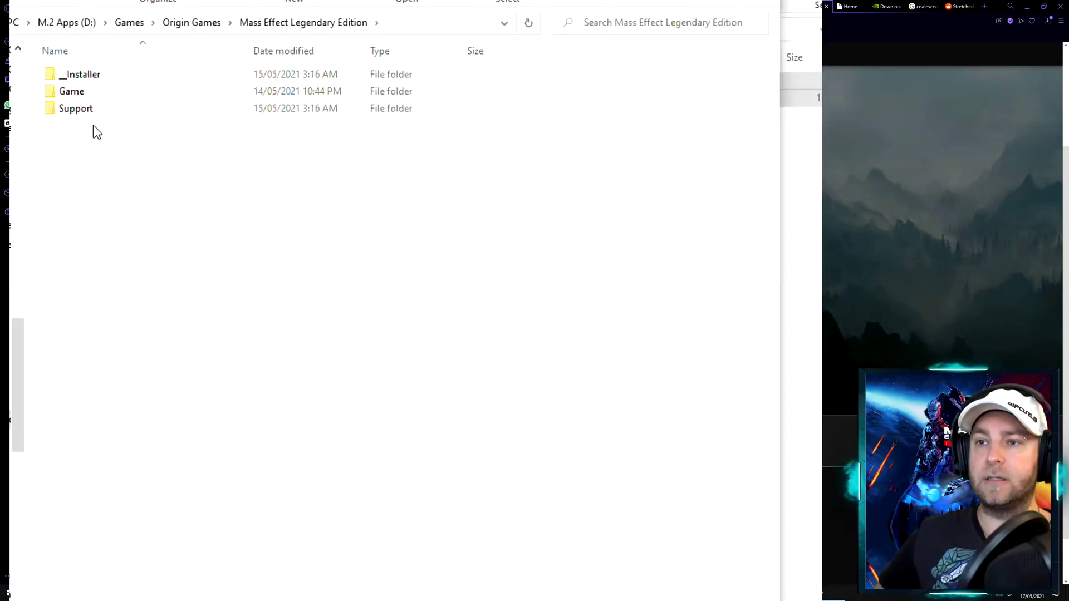
{"action": "double_click", "coordinate": [83, 92]}
{"action": "double_click", "coordinate": [89, 91]}
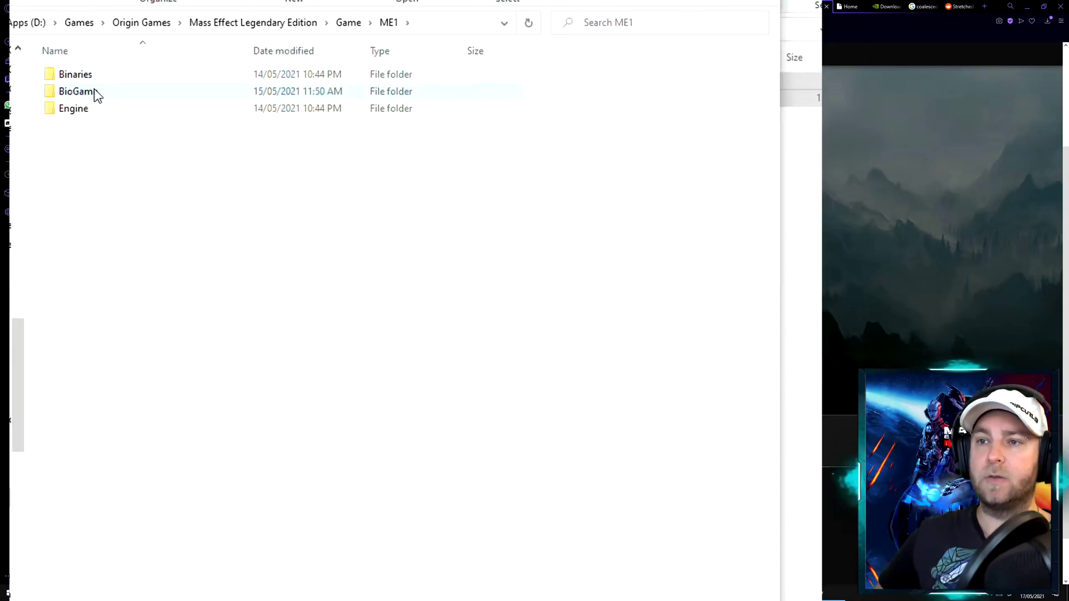
{"action": "double_click", "coordinate": [96, 76]}
{"action": "double_click", "coordinate": [96, 76]}
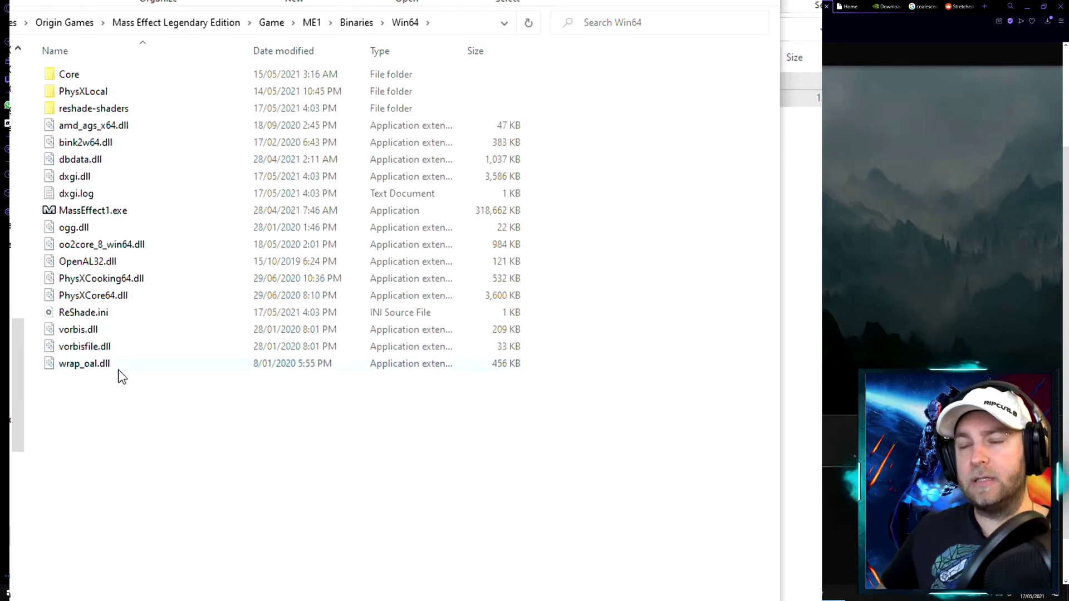
{"action": "right_click", "coordinate": [83, 413]}
{"action": "left_click", "coordinate": [140, 517]}
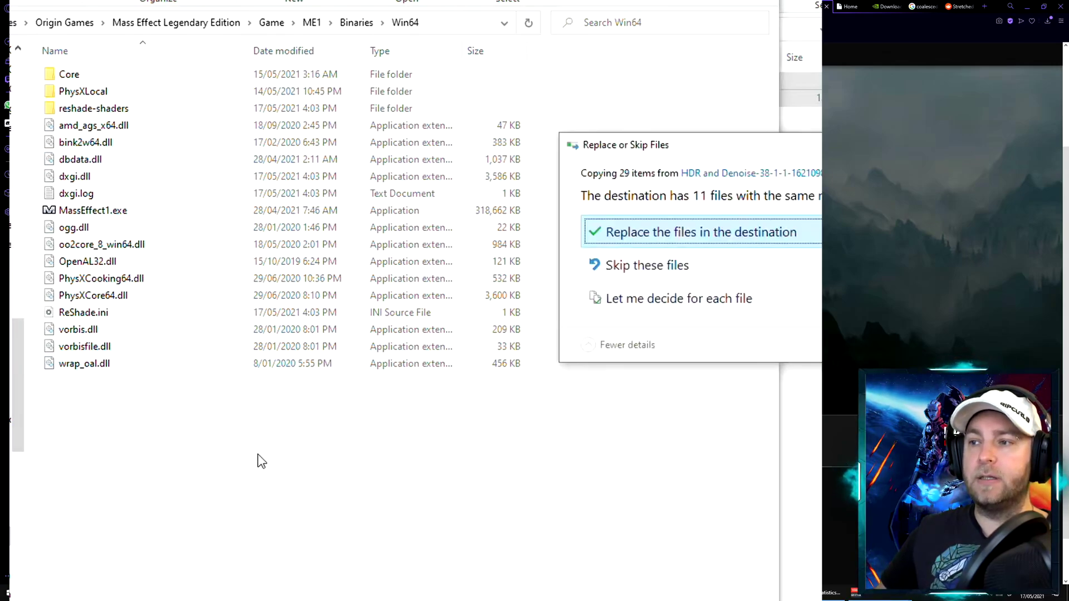
{"action": "left_click", "coordinate": [662, 231]}
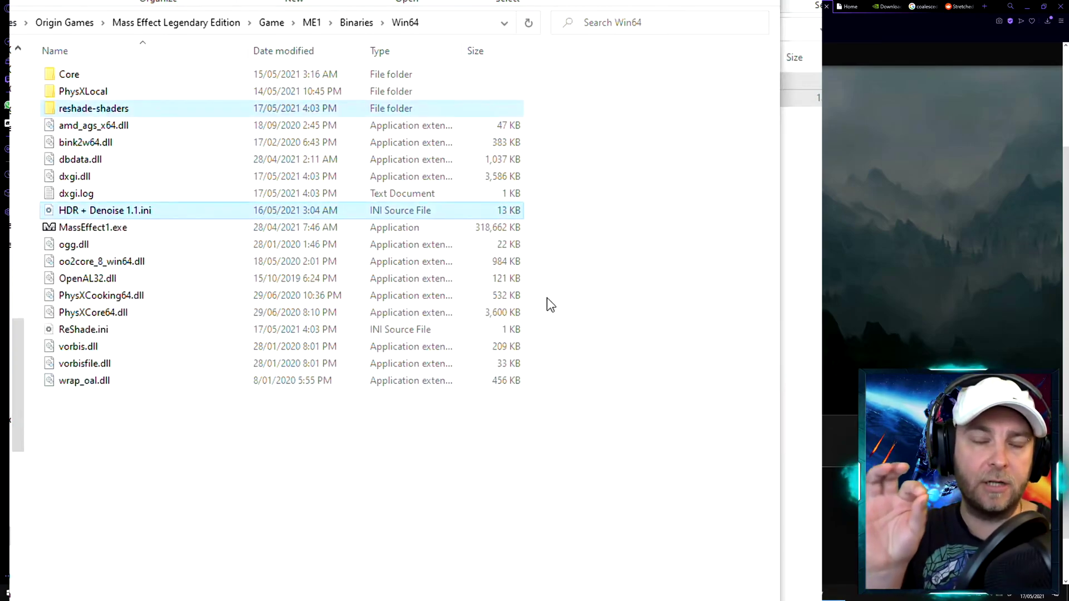
{"action": "left_click", "coordinate": [263, 462]}
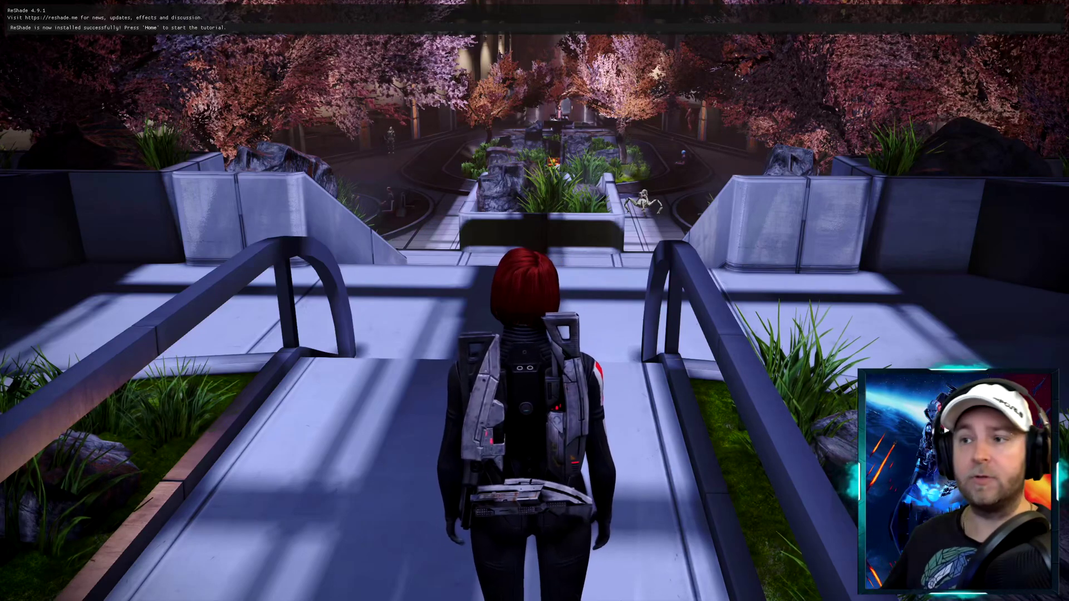
In the ReShade overlay, skip the tutorial, load HDR + Denoise 1.1.ini, and bind the effect toggle to End
{"action": "key", "text": "Escape"}
{"action": "key", "text": "Home"}
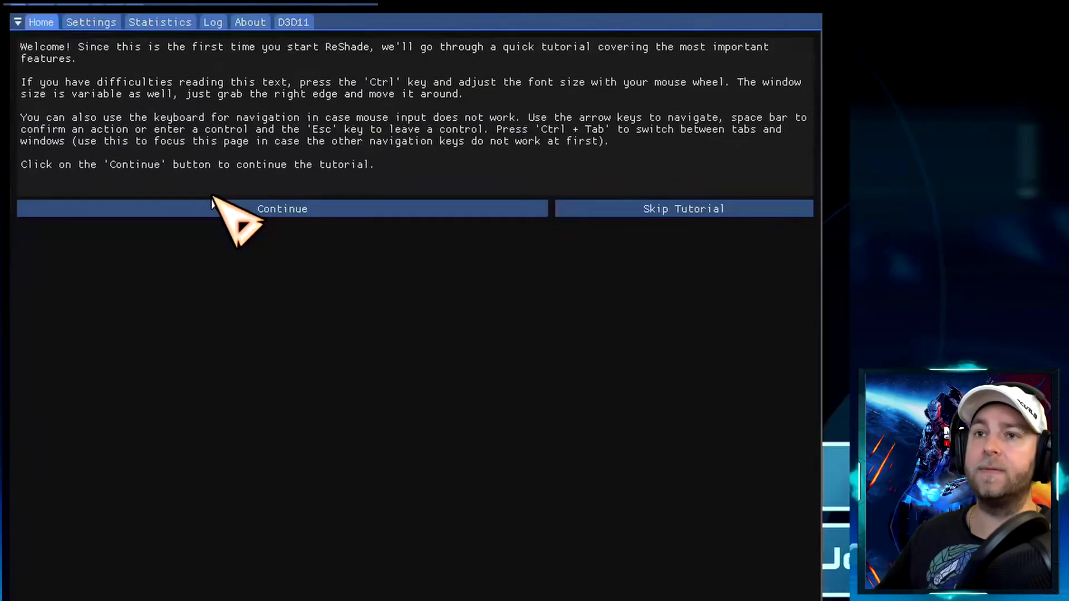
{"action": "left_click", "coordinate": [684, 210]}
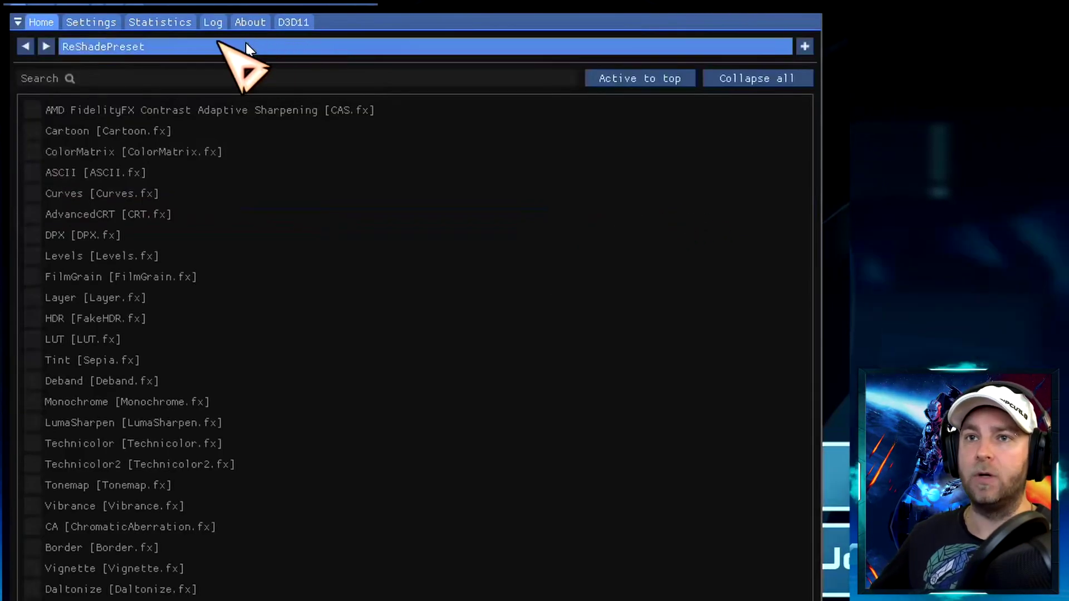
{"action": "left_click", "coordinate": [161, 46]}
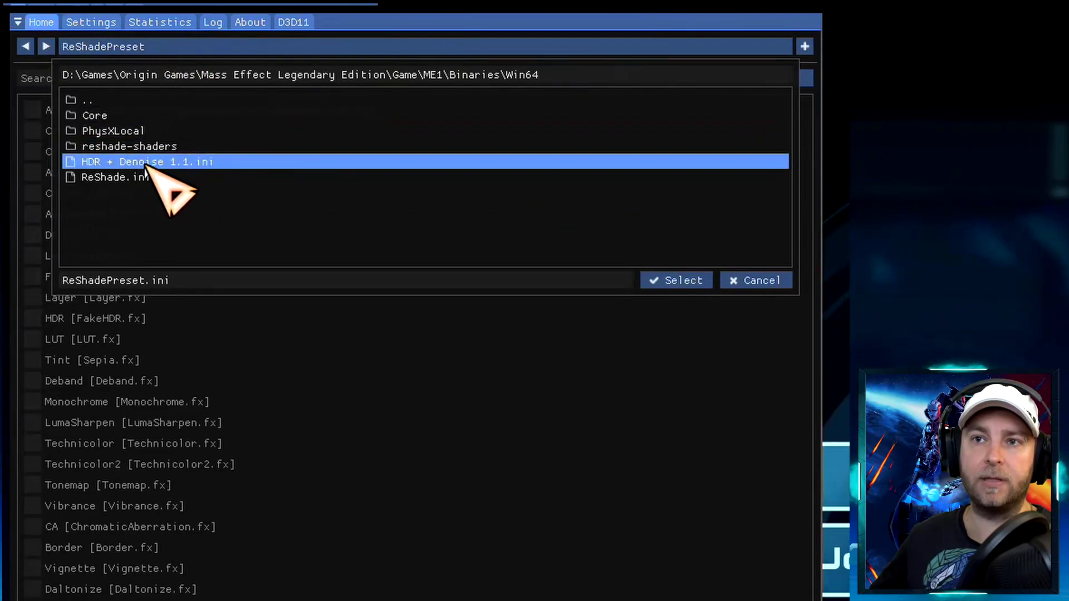
{"action": "left_click", "coordinate": [145, 166]}
{"action": "left_click", "coordinate": [660, 280]}
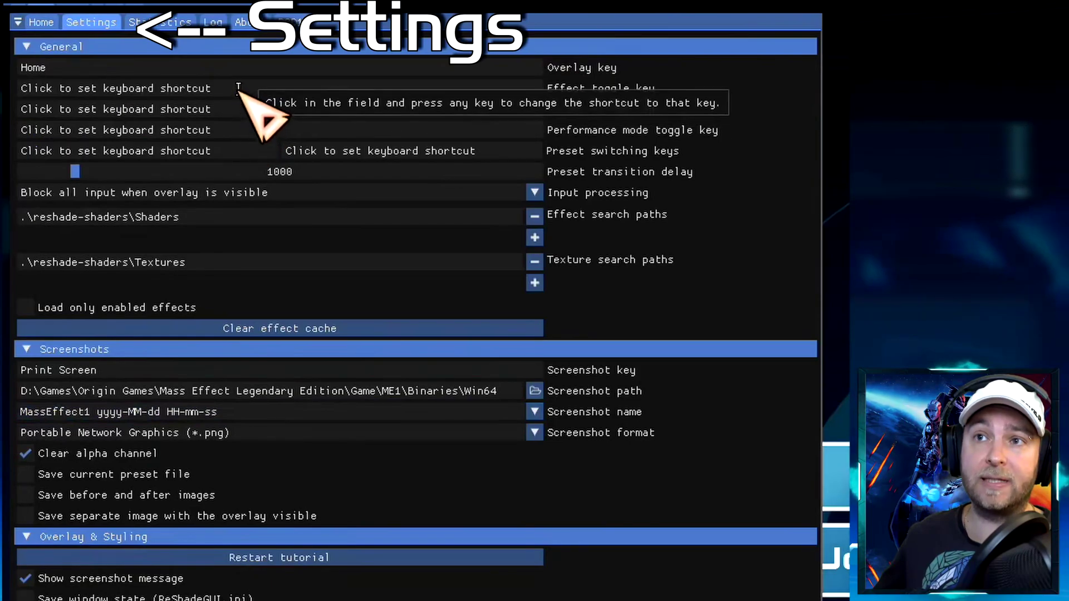
{"action": "left_click", "coordinate": [239, 88]}
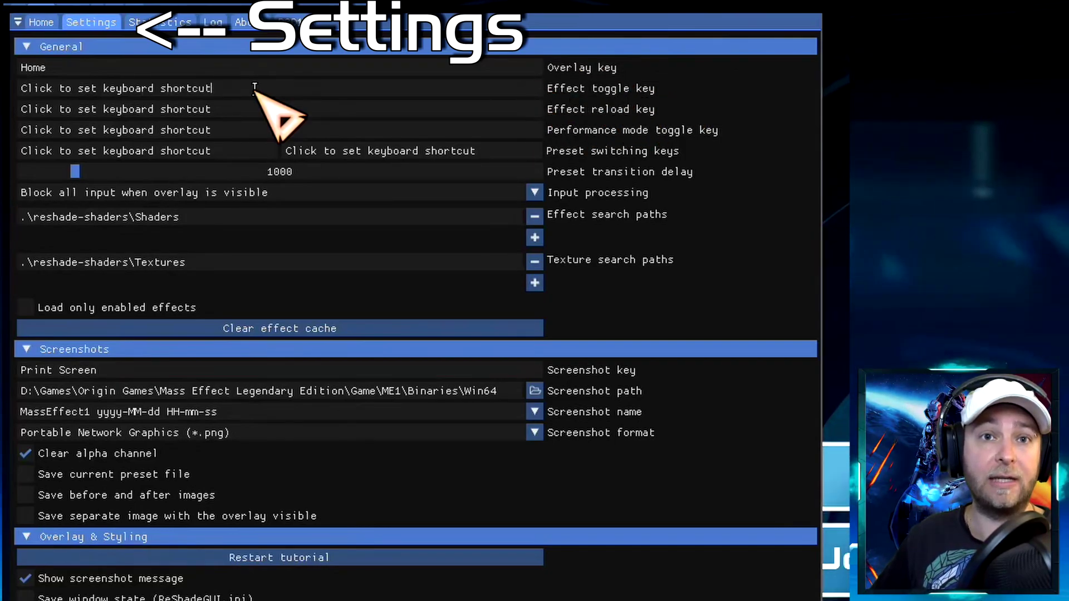
{"action": "key", "text": "End"}
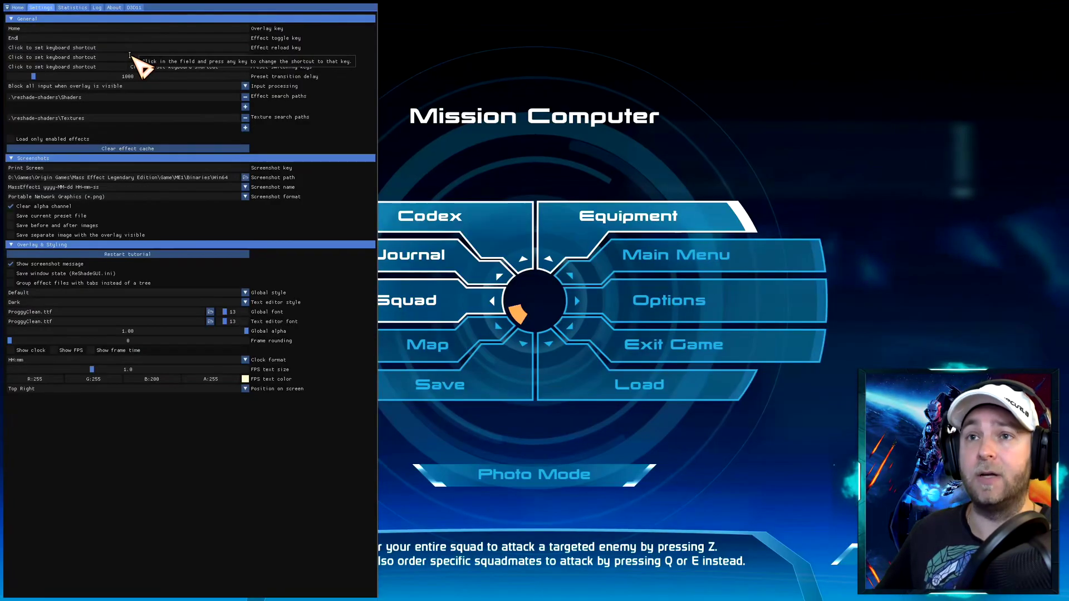
Close the ReShade overlay and walk Shepard up the Presidium garden walkway to Wrex
{"action": "key", "text": "Home"}
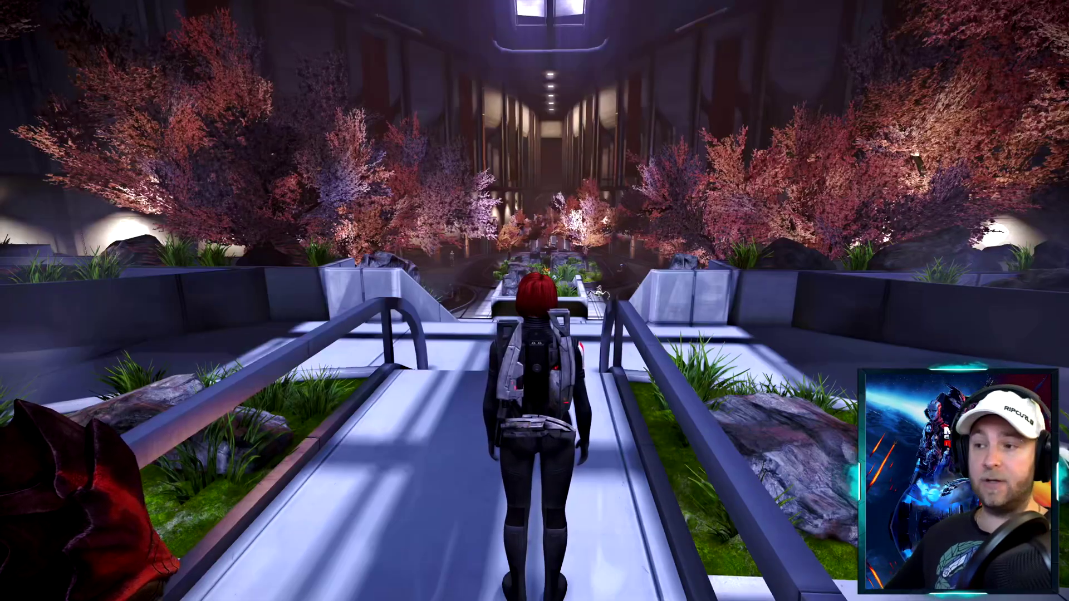
{"action": "key", "text": "w"}
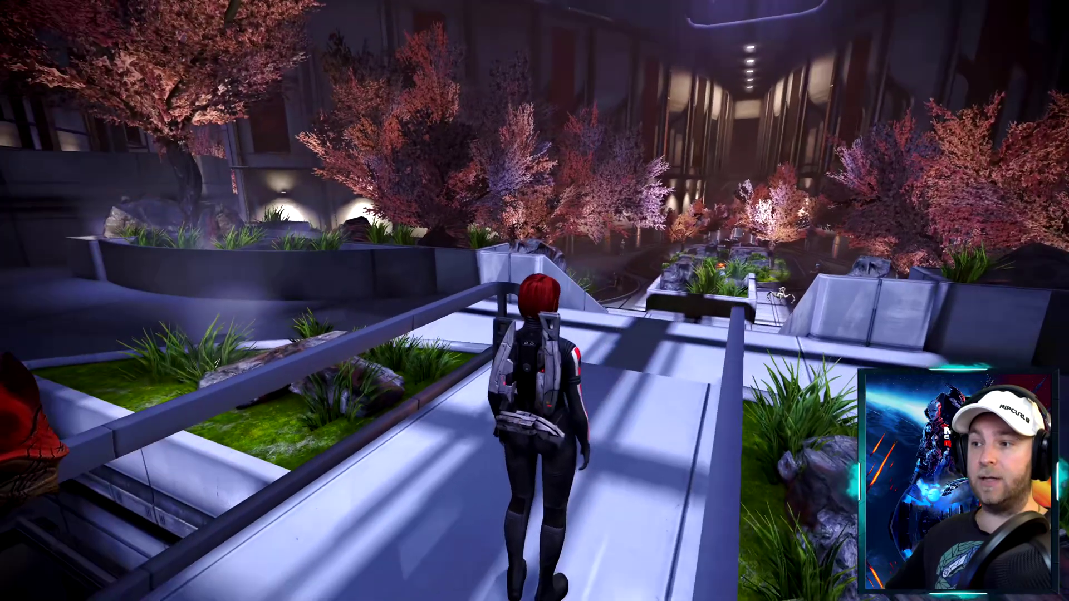
{"action": "key", "text": "w"}
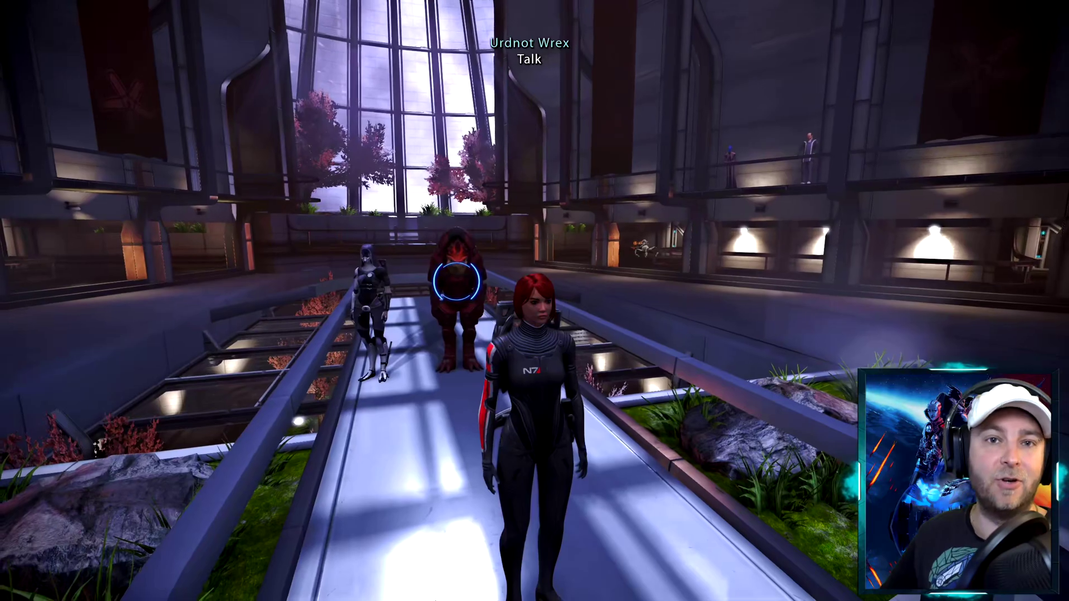
{"action": "key", "text": "w"}
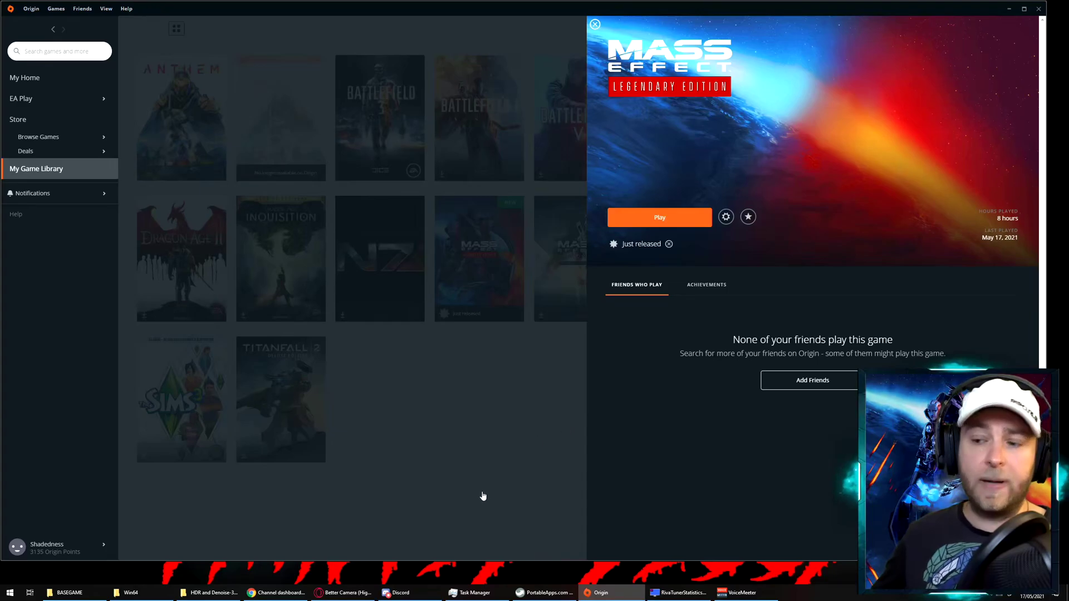
Open the NVIDIA Control Panel's Program Settings and start adding a Mass Effect program
{"action": "right_click", "coordinate": [461, 568]}
{"action": "left_click", "coordinate": [480, 527]}
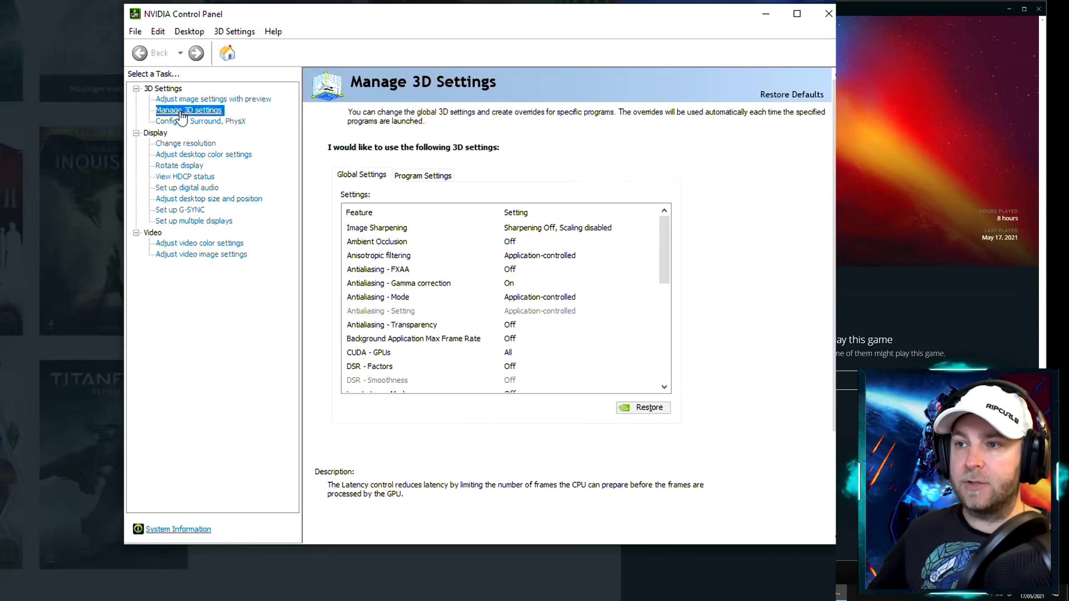
{"action": "left_click", "coordinate": [417, 177]}
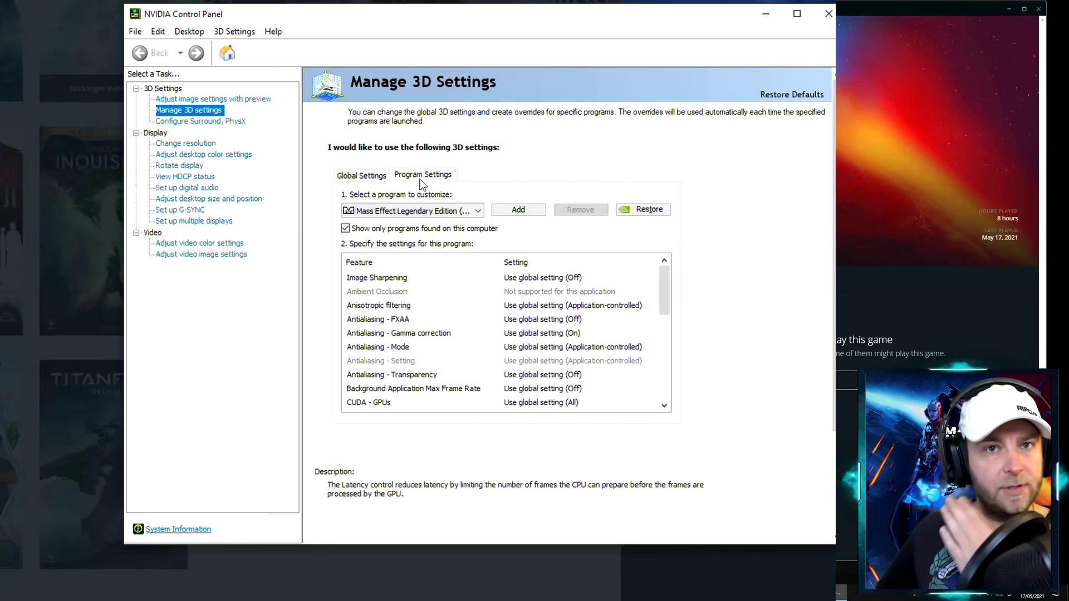
{"action": "left_click", "coordinate": [513, 210]}
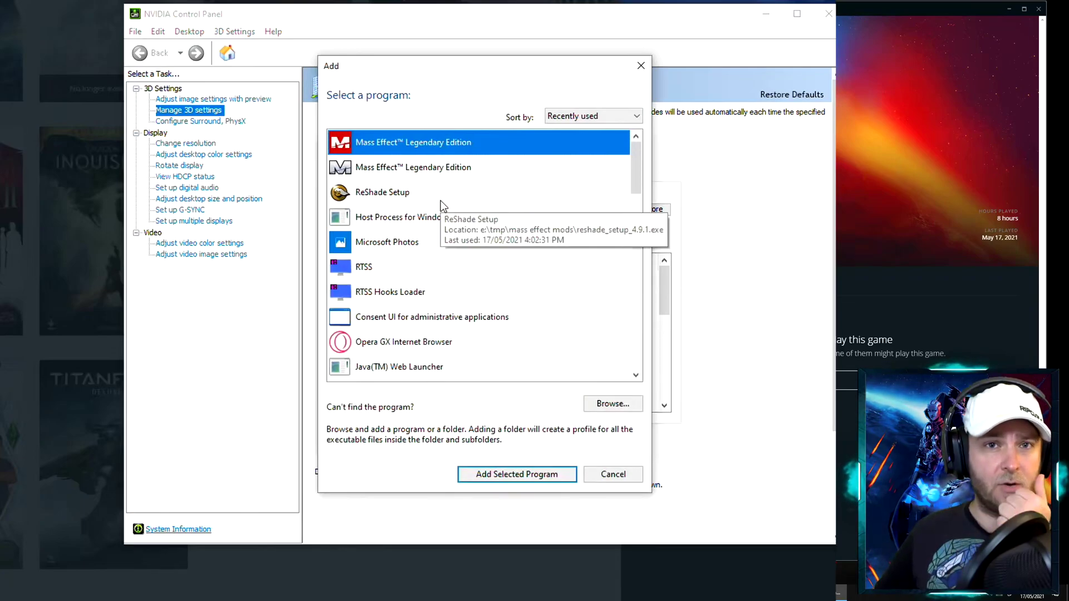
{"action": "left_click", "coordinate": [363, 168]}
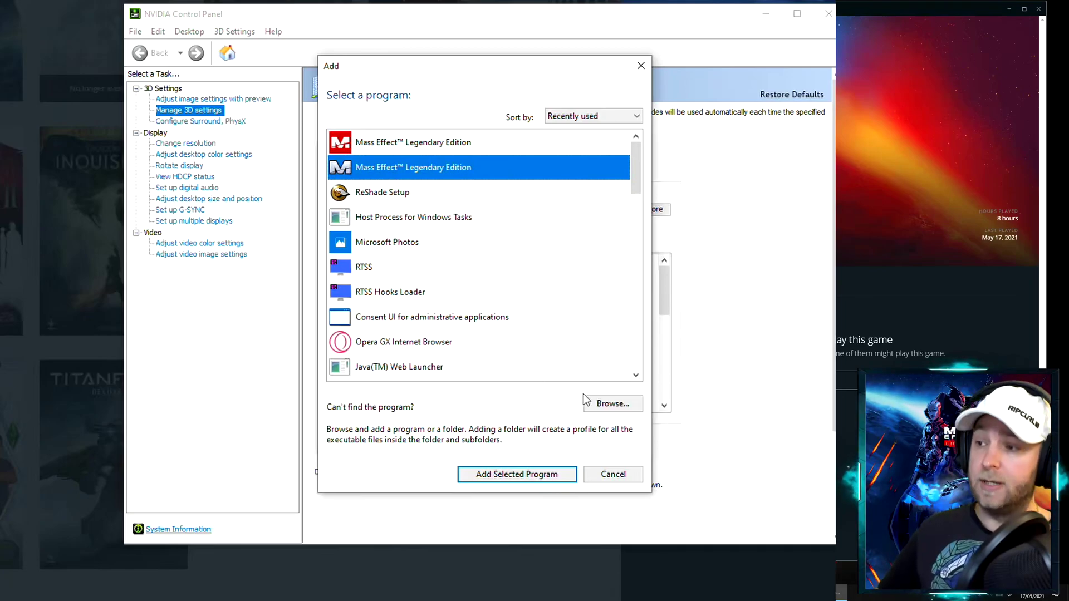
Browse to Game\ME1\Binaries\Win64 and add MassEffect1.exe as the program to customise
{"action": "left_click", "coordinate": [600, 403]}
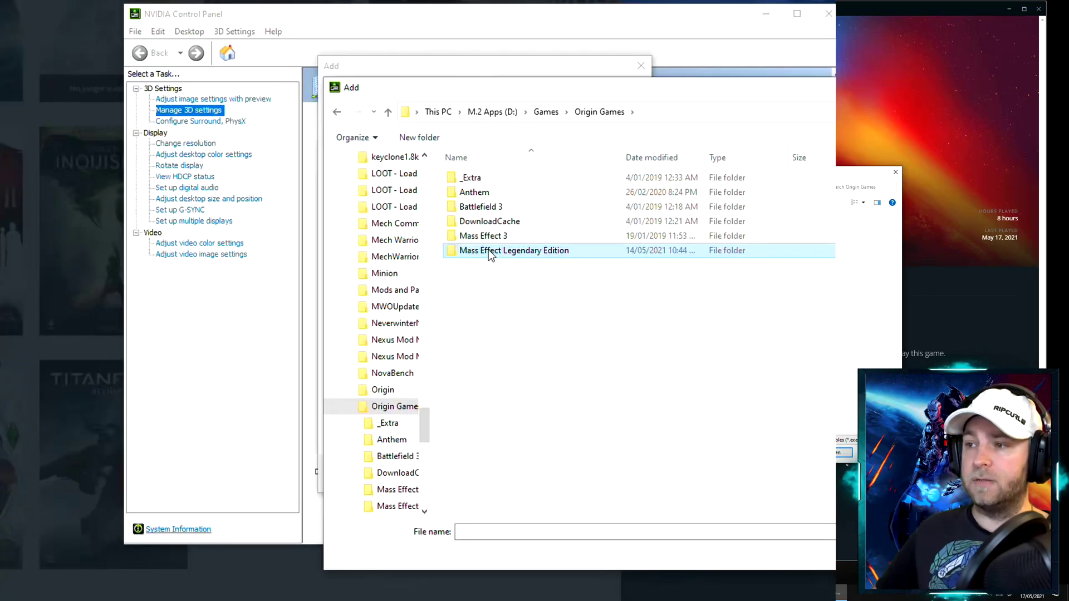
{"action": "double_click", "coordinate": [489, 249]}
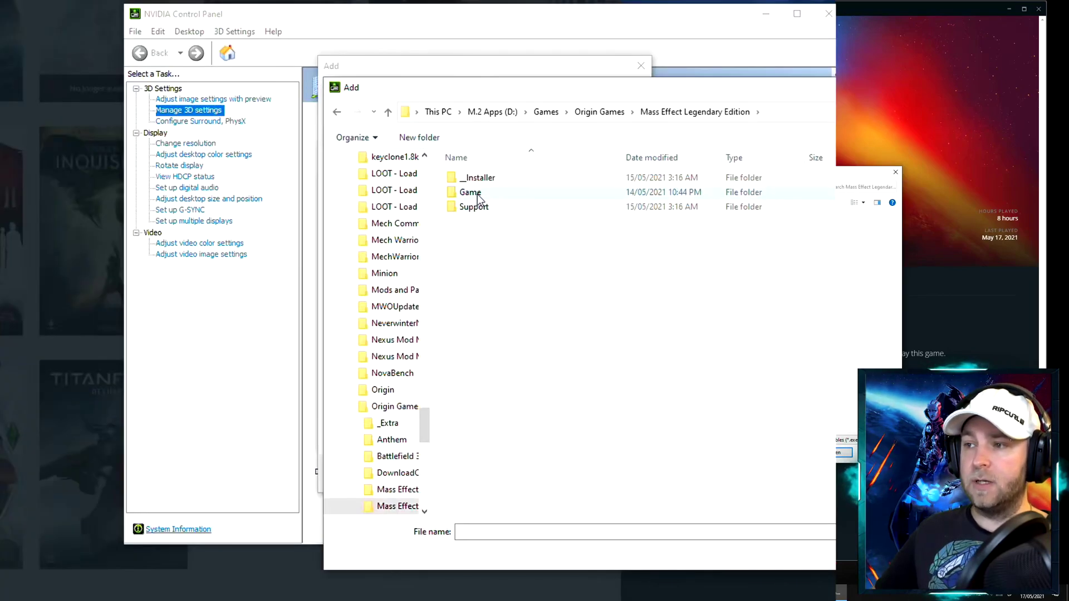
{"action": "double_click", "coordinate": [471, 193]}
{"action": "double_click", "coordinate": [467, 193]}
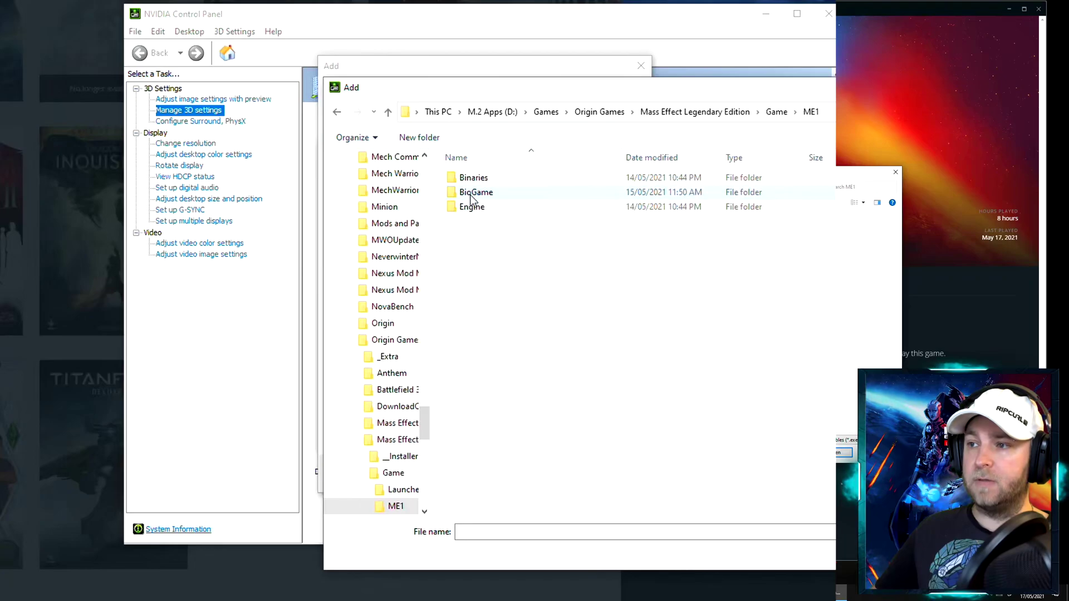
{"action": "double_click", "coordinate": [474, 179]}
{"action": "double_click", "coordinate": [485, 178]}
{"action": "double_click", "coordinate": [476, 222]}
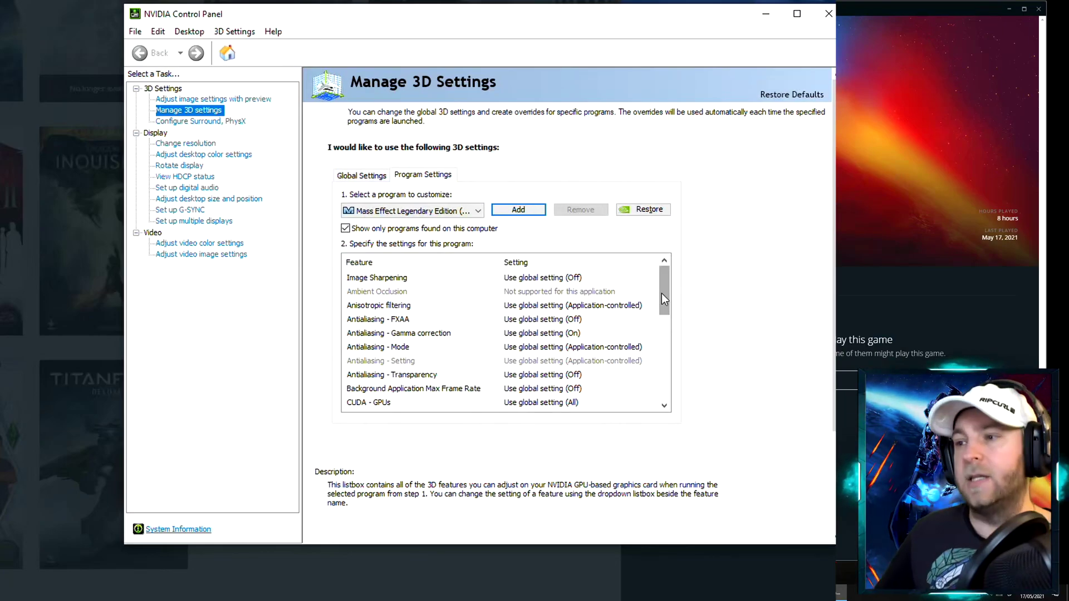
Turn Image Sharpening on at 0.50 with film grain 0.17
{"action": "left_click", "coordinate": [581, 277]}
{"action": "left_click", "coordinate": [581, 278]}
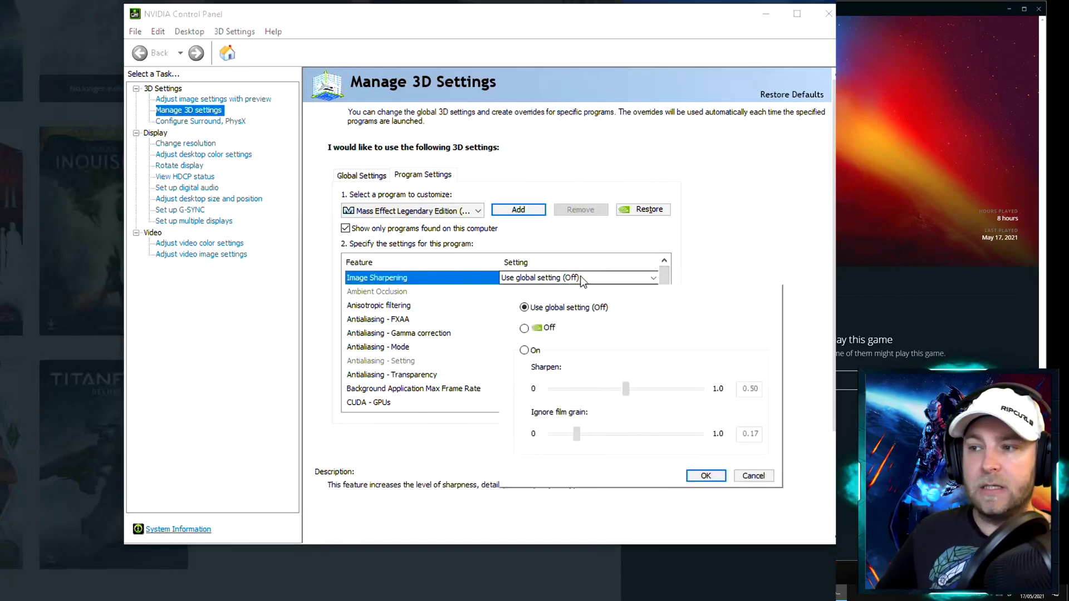
{"action": "left_click", "coordinate": [524, 351]}
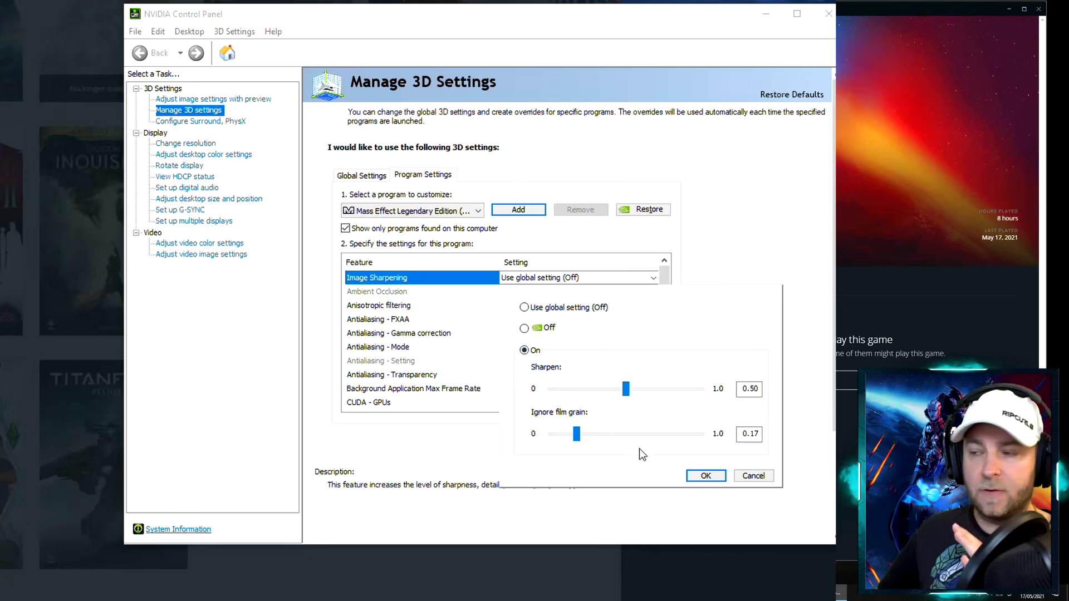
{"action": "left_click", "coordinate": [707, 477]}
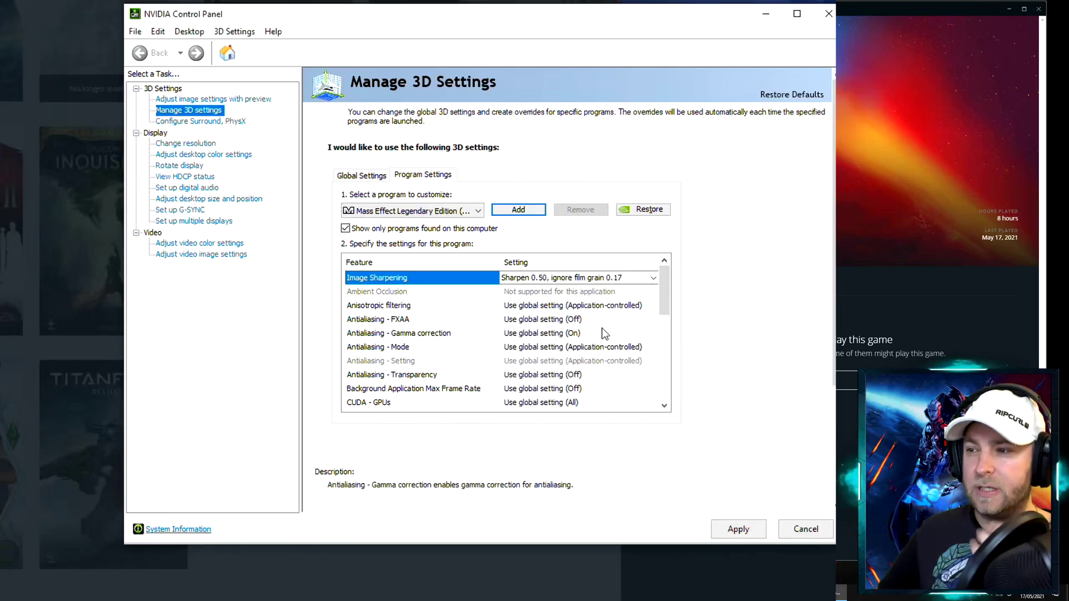
Set anisotropic filtering to 8x and turn FXAA on
{"action": "left_click", "coordinate": [526, 306]}
{"action": "left_click", "coordinate": [528, 307]}
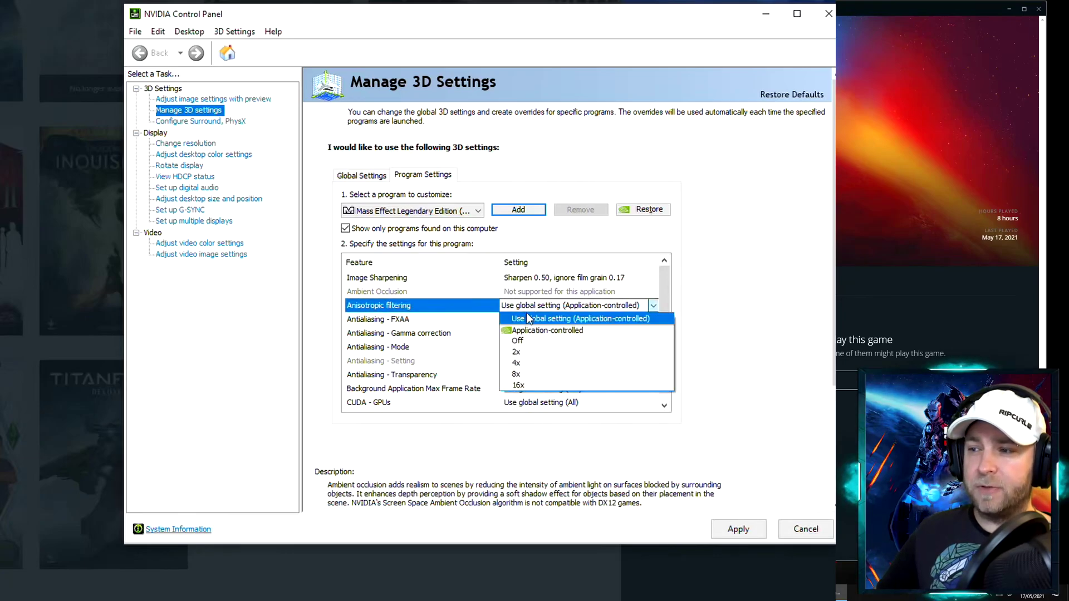
{"action": "left_click", "coordinate": [523, 374]}
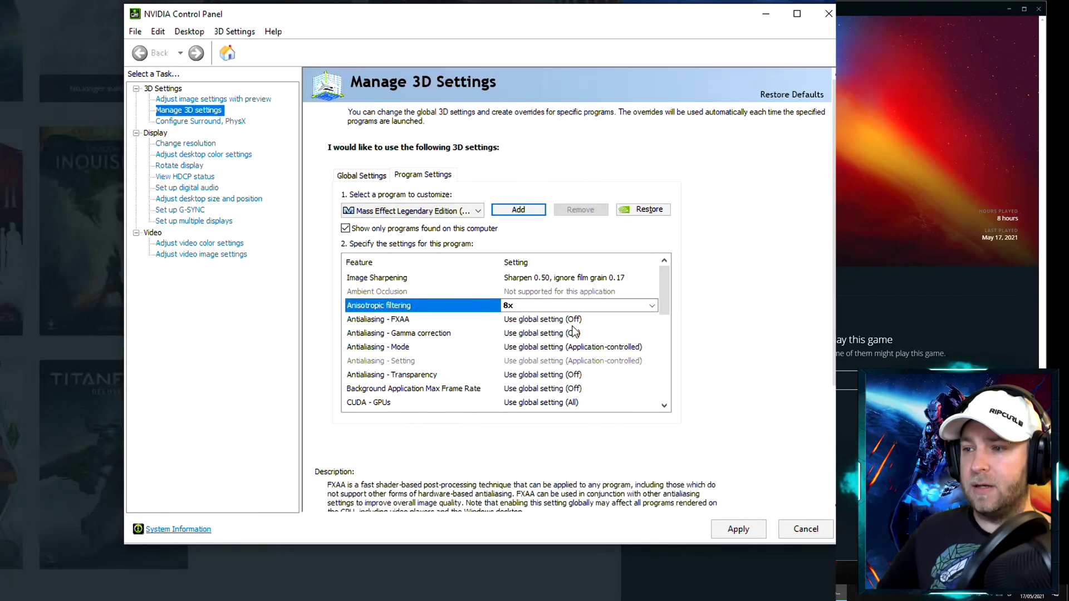
{"action": "left_click", "coordinate": [556, 321]}
{"action": "left_click", "coordinate": [557, 322]}
{"action": "left_click", "coordinate": [528, 359]}
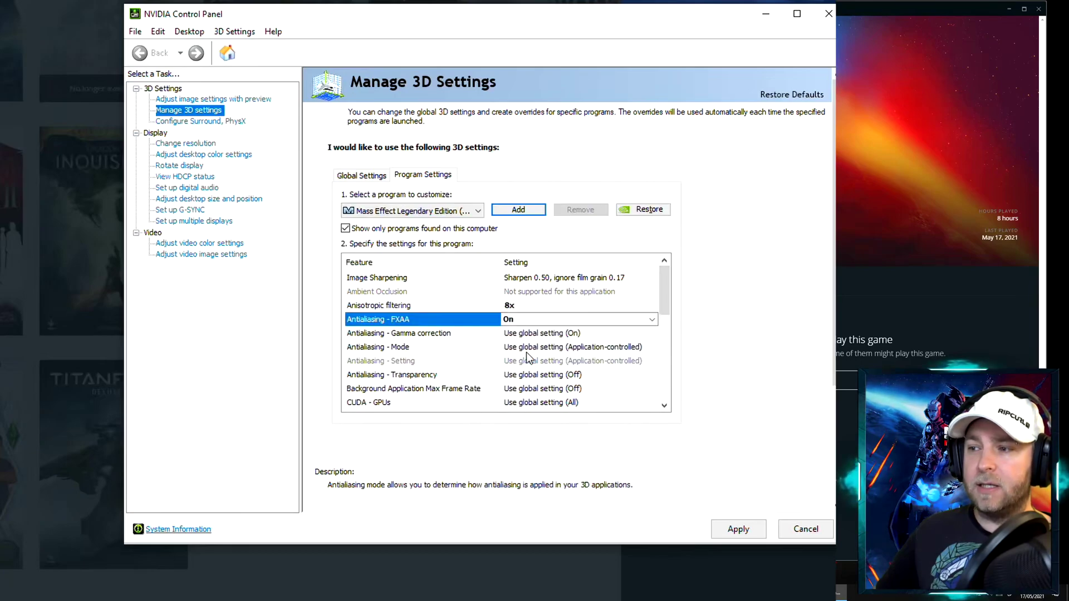
Set antialiasing mode to Enhance, level 8x, and transparency to 8x supersample
{"action": "left_click", "coordinate": [536, 346]}
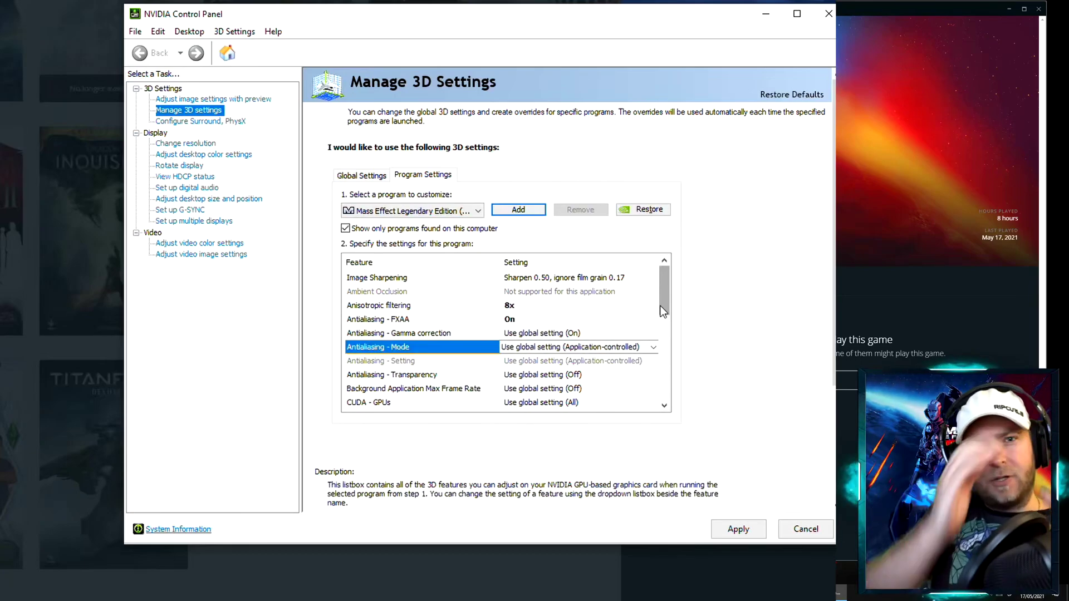
{"action": "left_click", "coordinate": [584, 348]}
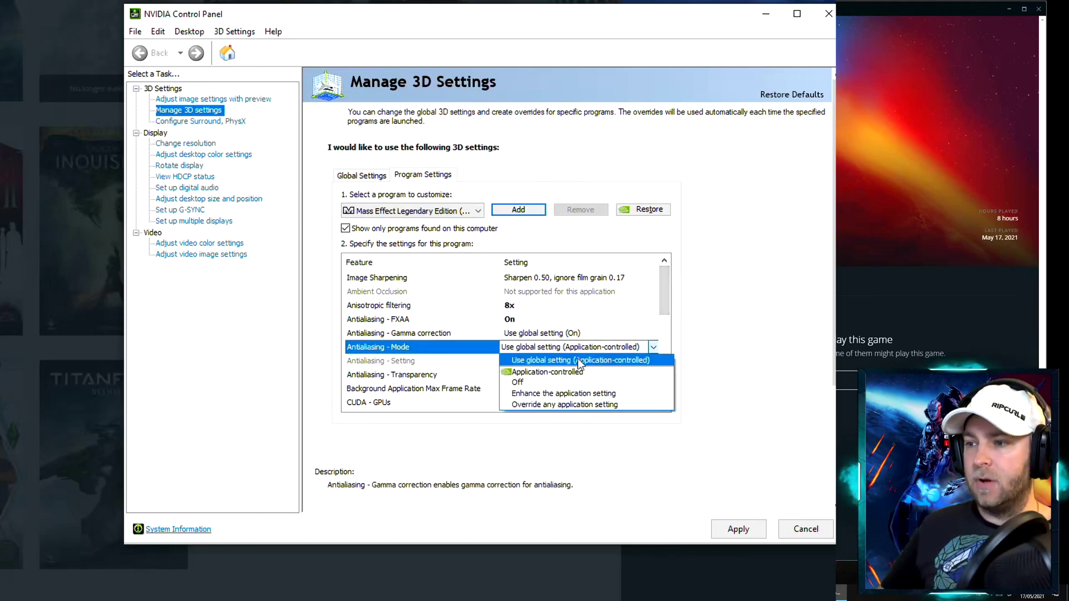
{"action": "left_click", "coordinate": [569, 393]}
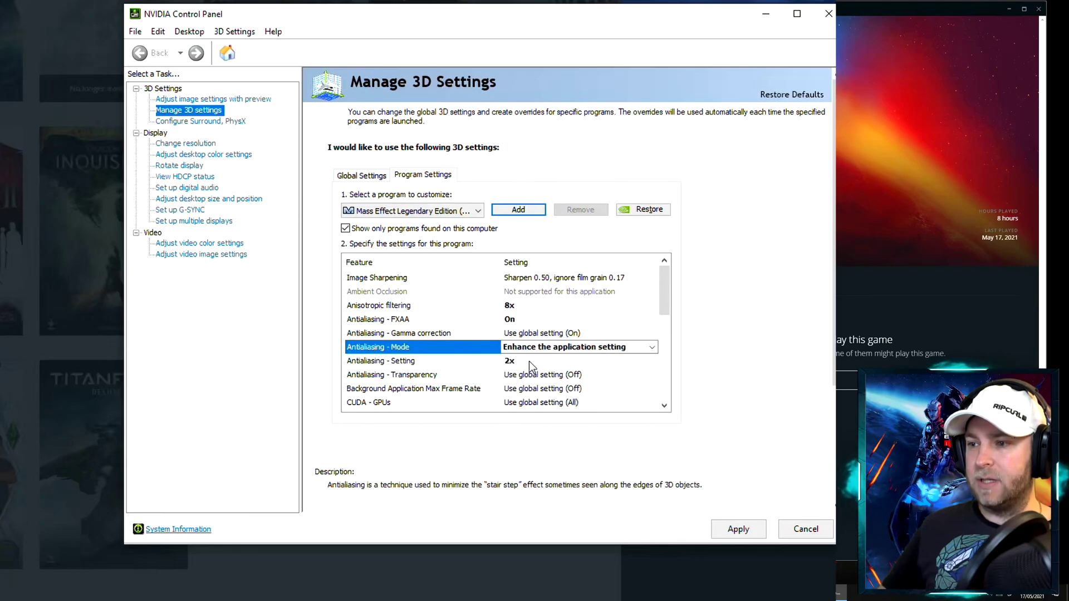
{"action": "left_click", "coordinate": [569, 361]}
{"action": "left_click", "coordinate": [567, 408]}
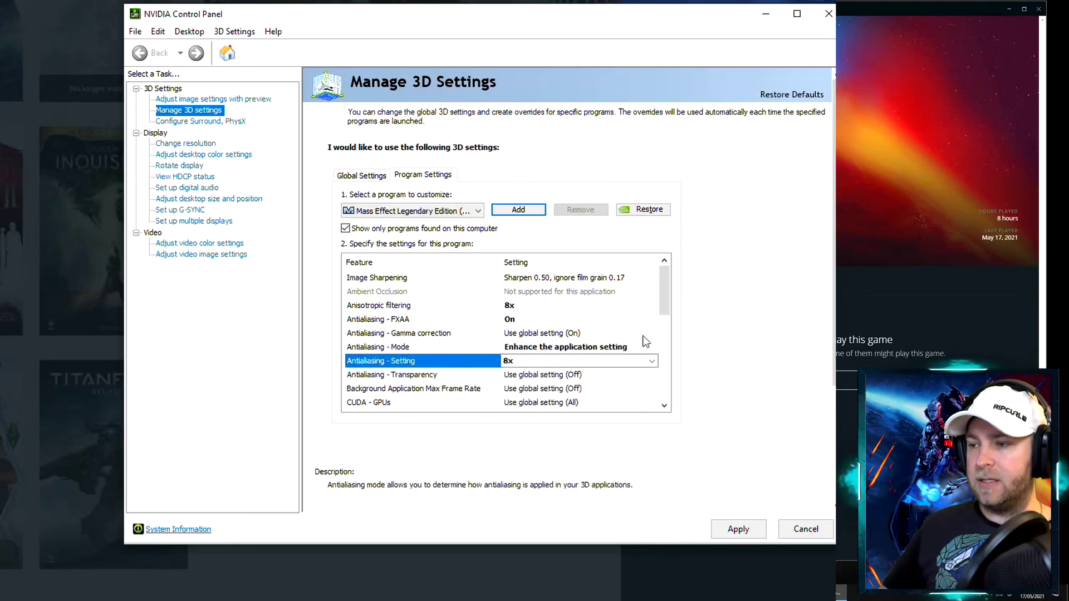
{"action": "left_click_drag", "start_coordinate": [664, 292], "coordinate": [668, 321]}
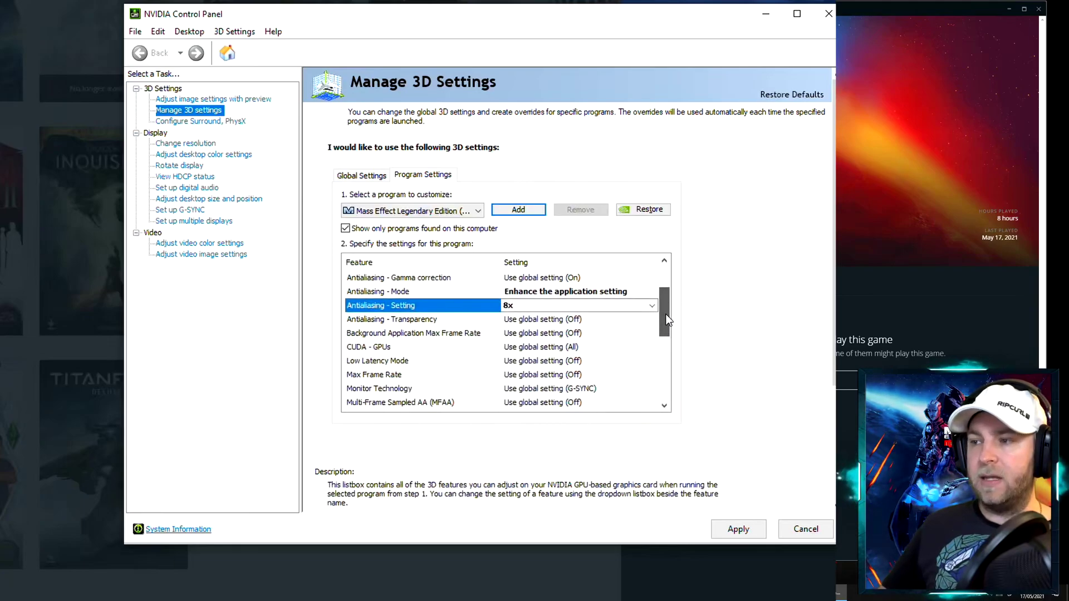
{"action": "left_click", "coordinate": [556, 323]}
{"action": "left_click", "coordinate": [574, 384]}
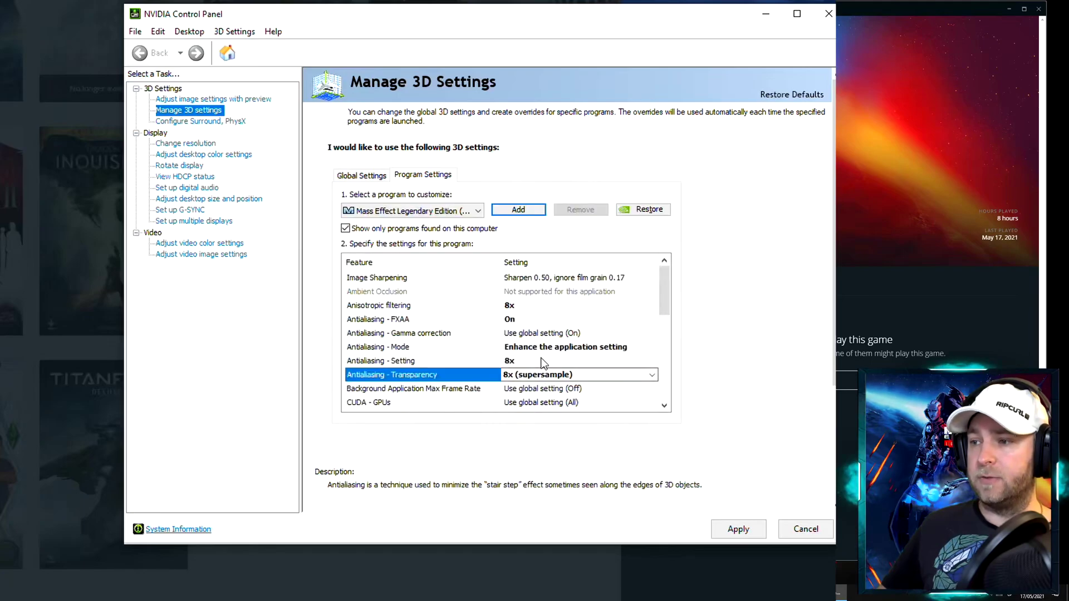
Turn MFAA on, texture filtering quality to High quality, and triple buffering on
{"action": "scroll", "coordinate": [570, 310], "scroll_direction": "down", "scroll_amount": 3}
{"action": "left_click", "coordinate": [557, 361]}
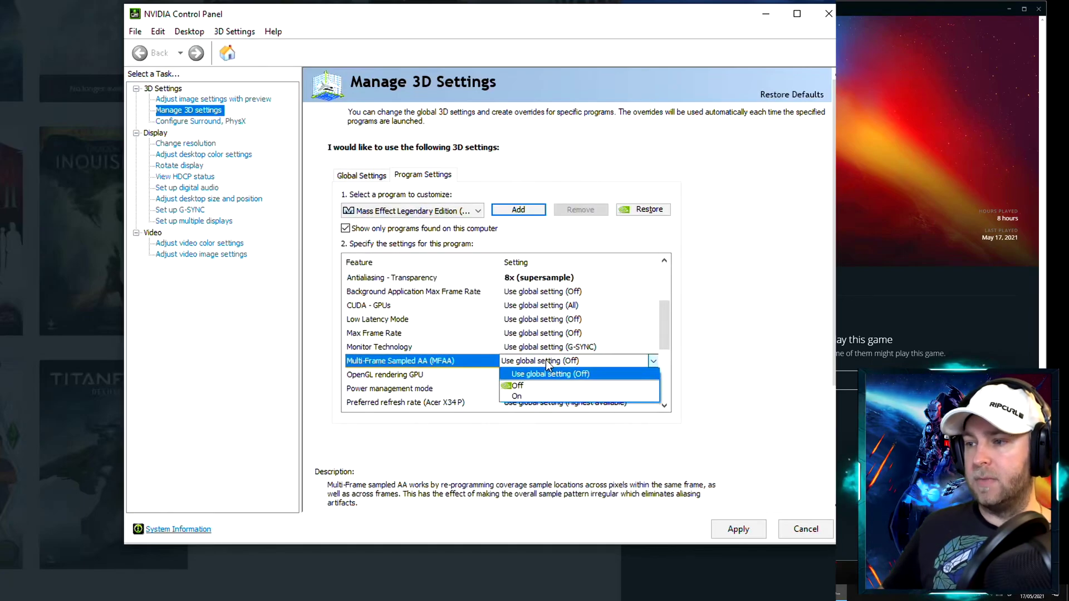
{"action": "left_click", "coordinate": [524, 397]}
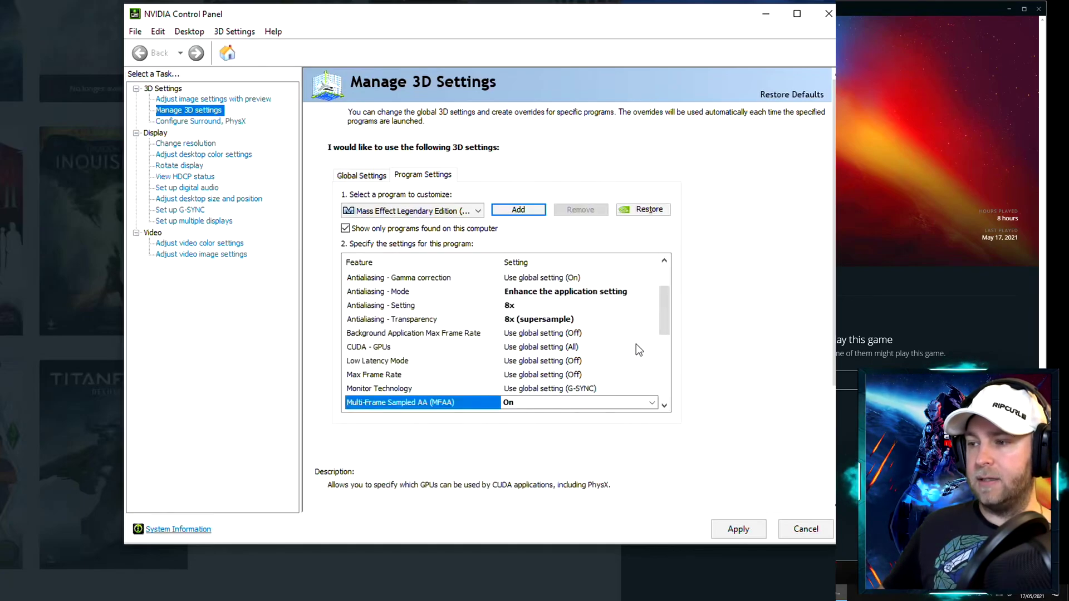
{"action": "left_click_drag", "start_coordinate": [667, 314], "coordinate": [667, 392]}
{"action": "left_click", "coordinate": [556, 374]}
{"action": "left_click", "coordinate": [546, 396]}
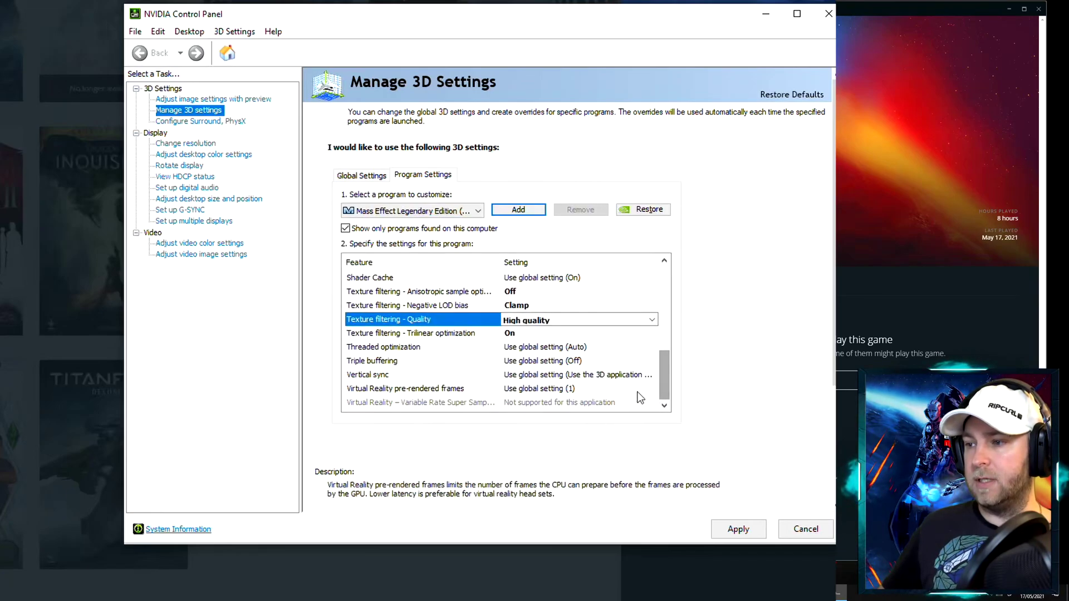
{"action": "left_click", "coordinate": [557, 361]}
{"action": "left_click", "coordinate": [529, 396]}
{"action": "scroll", "coordinate": [665, 385], "scroll_direction": "down", "scroll_amount": 1}
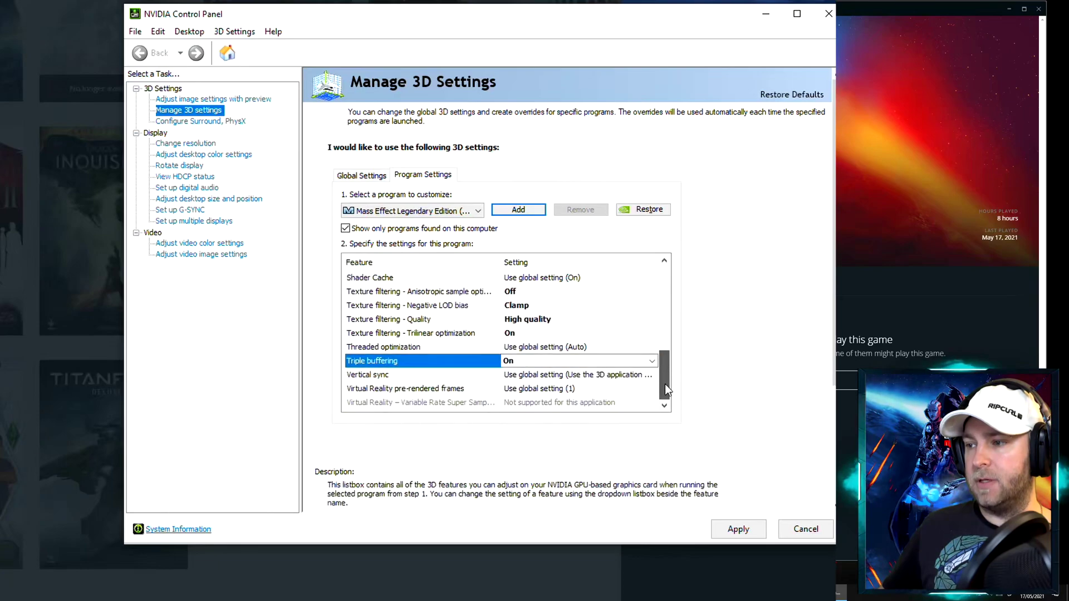